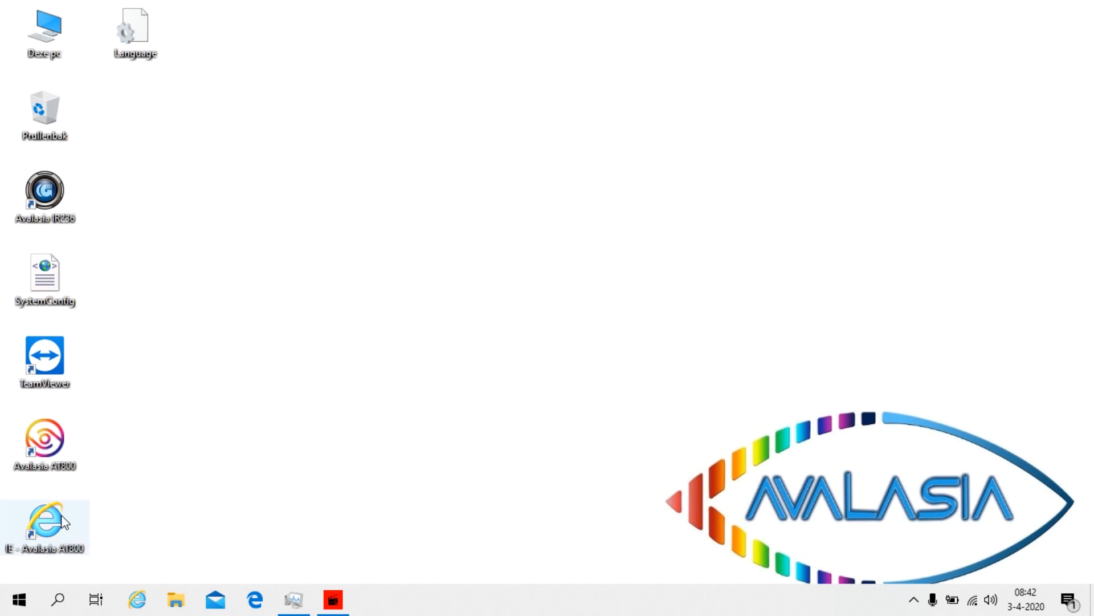
Move the IE - Avalasia AT800 shortcut to the middle of the desktop
{"action": "left_click_drag", "start_coordinate": [44, 518], "coordinate": [476, 158]}
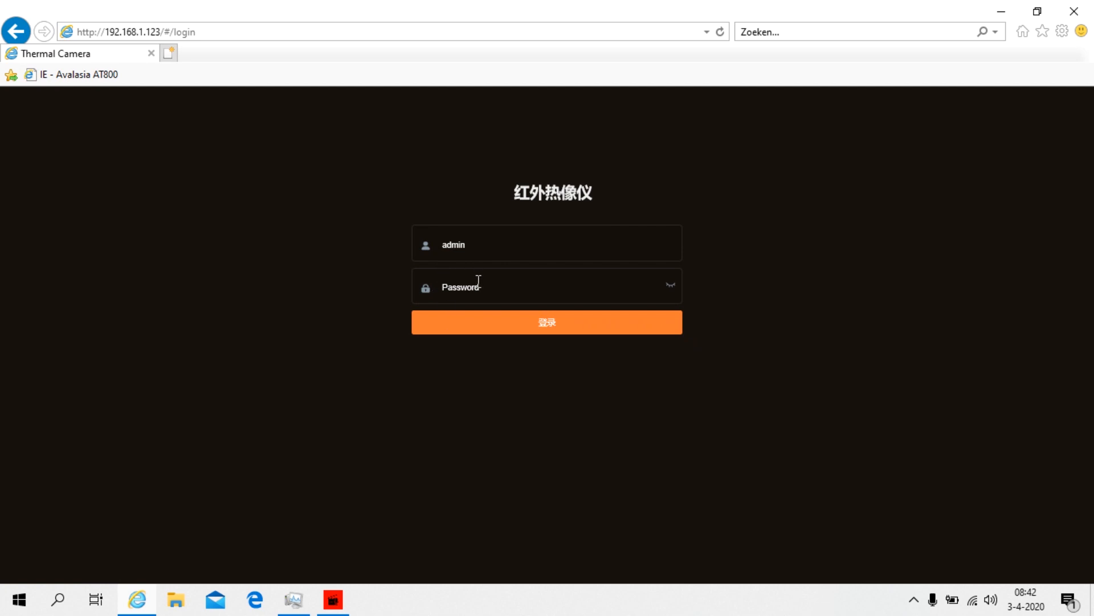
Log in to the camera with its password and set Lens Type to Auto focus
{"action": "left_click", "coordinate": [479, 281]}
{"action": "type", "text": "admi"}
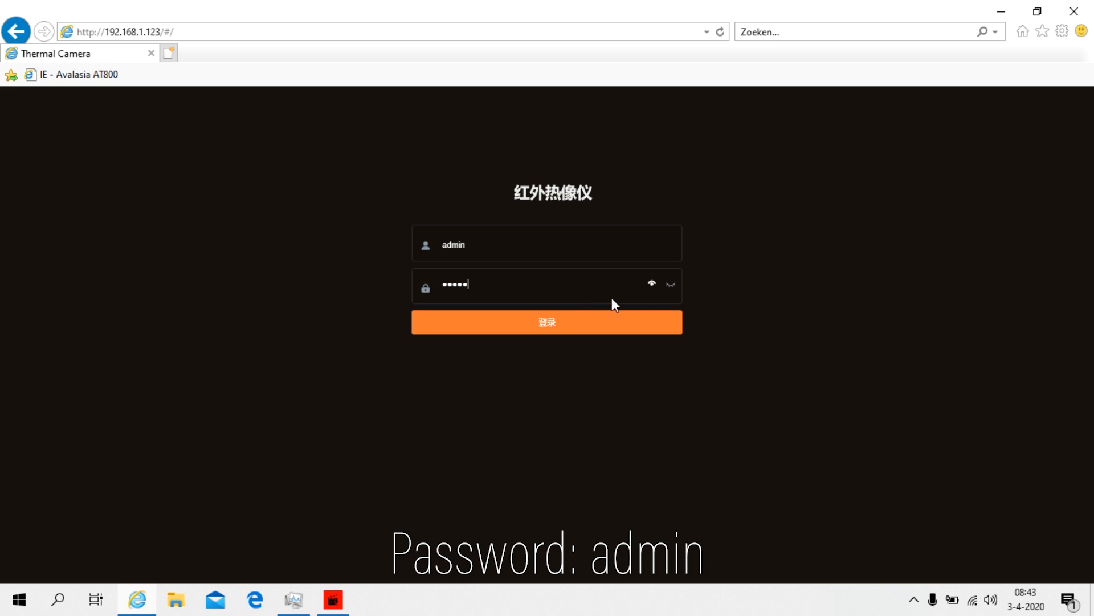
{"action": "left_click", "coordinate": [441, 314]}
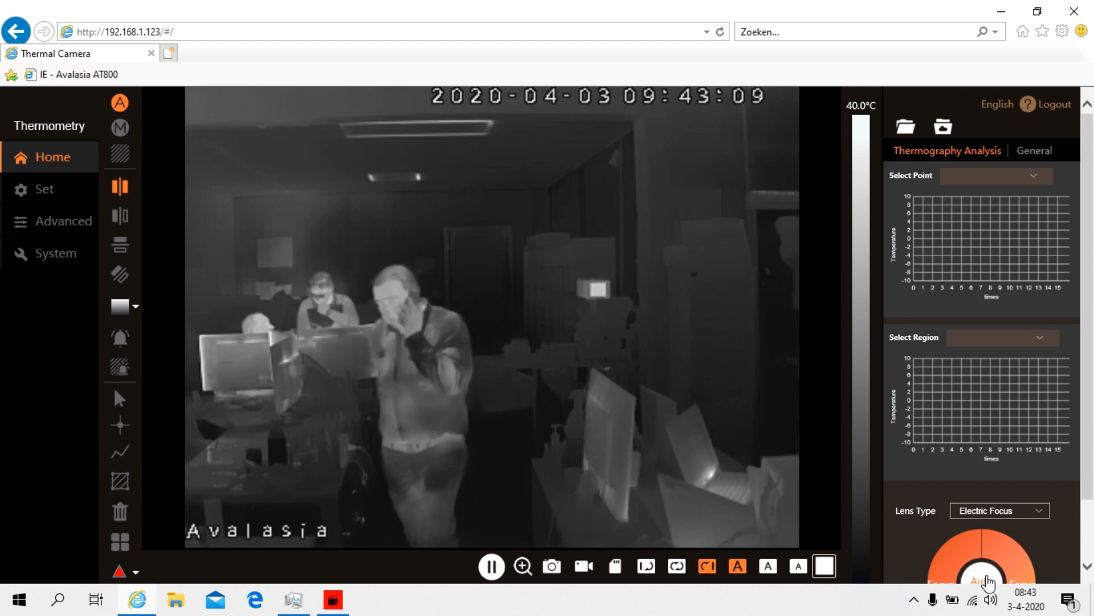
{"action": "left_click", "coordinate": [983, 581]}
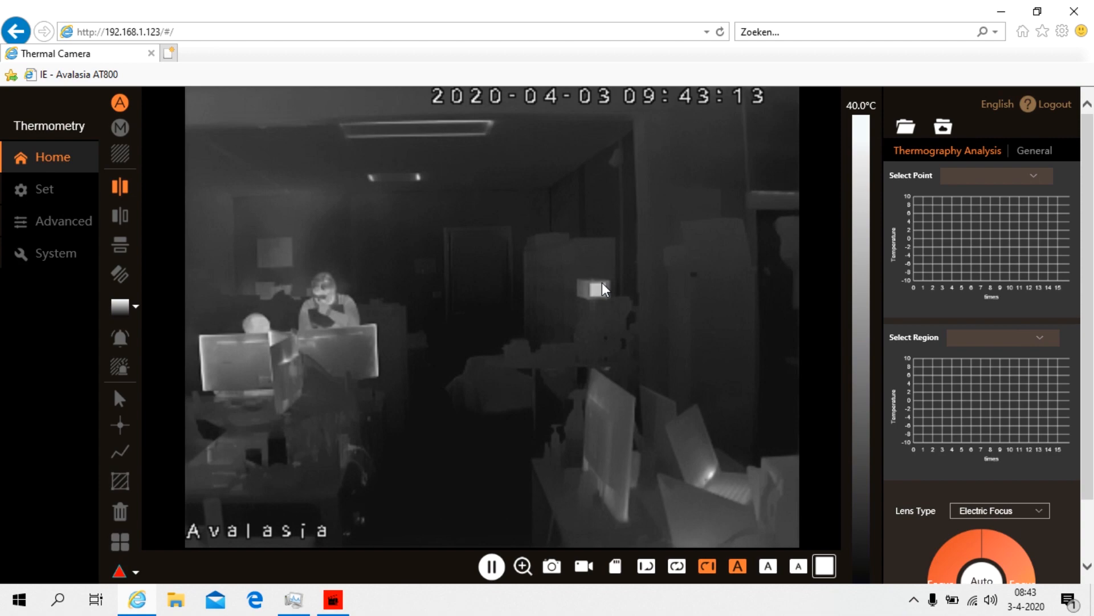
Enable Temperature Data Switch with framerate 30 on System > Other and confirm
{"action": "left_click", "coordinate": [60, 260]}
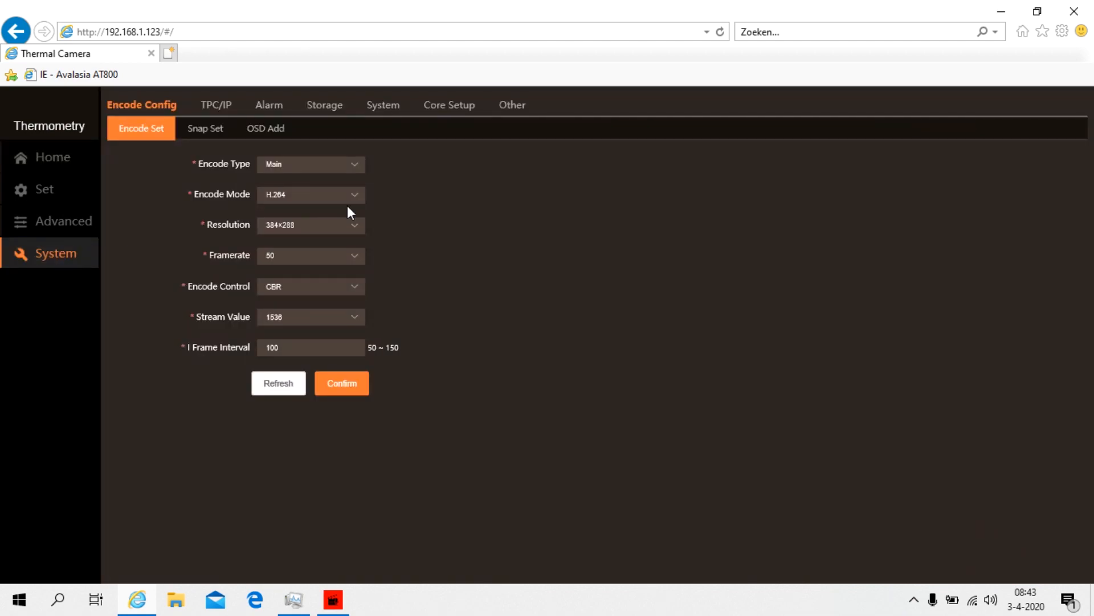
{"action": "left_click", "coordinate": [521, 106]}
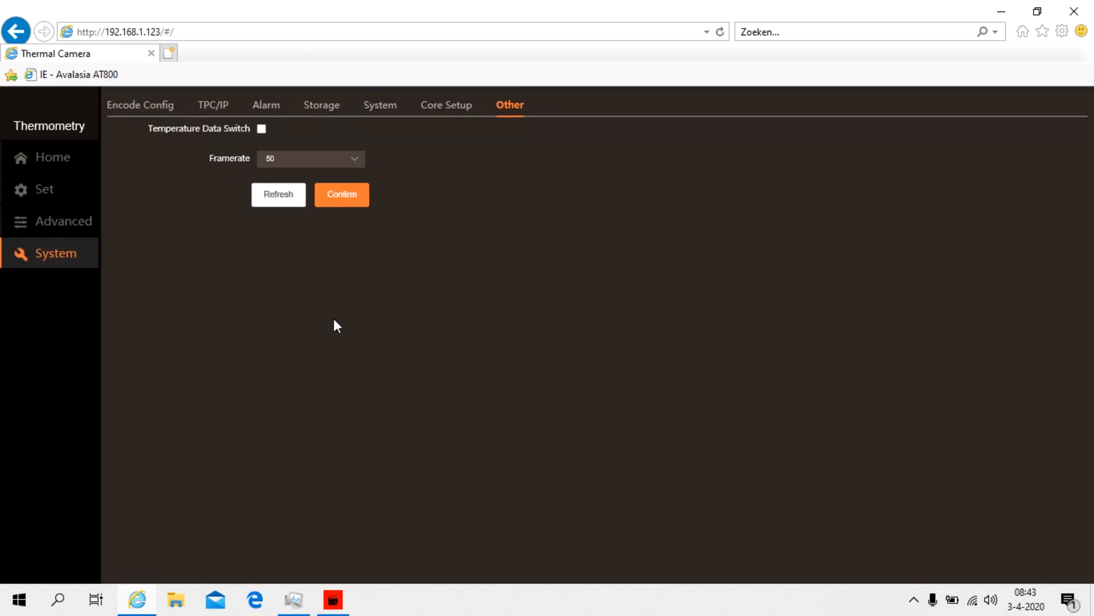
{"action": "left_click", "coordinate": [308, 162]}
{"action": "scroll", "coordinate": [309, 230], "scroll_direction": "up", "scroll_amount": 5}
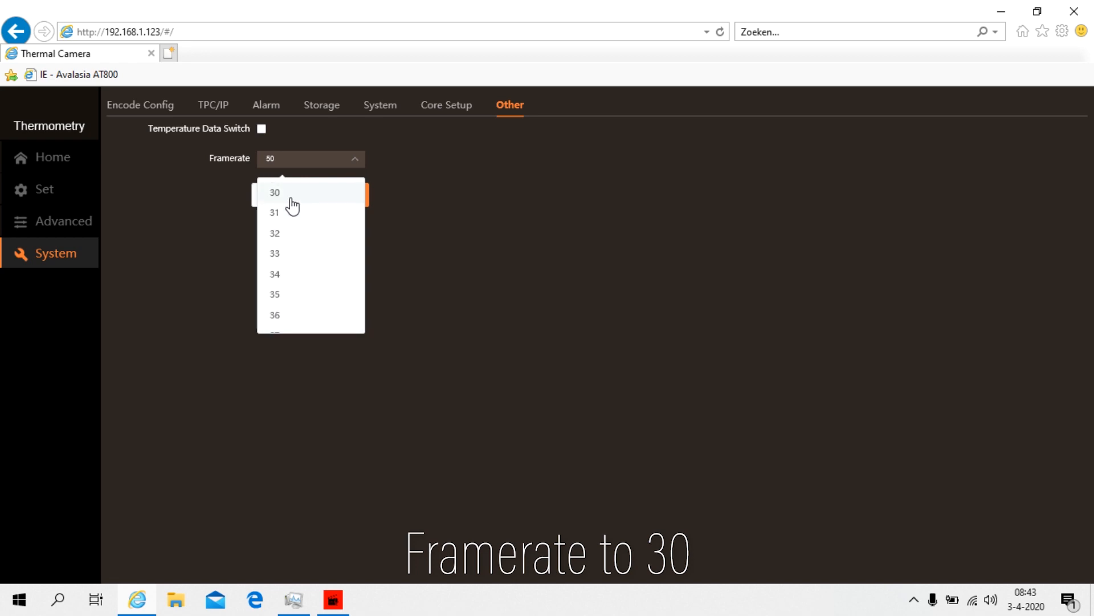
{"action": "left_click", "coordinate": [288, 185]}
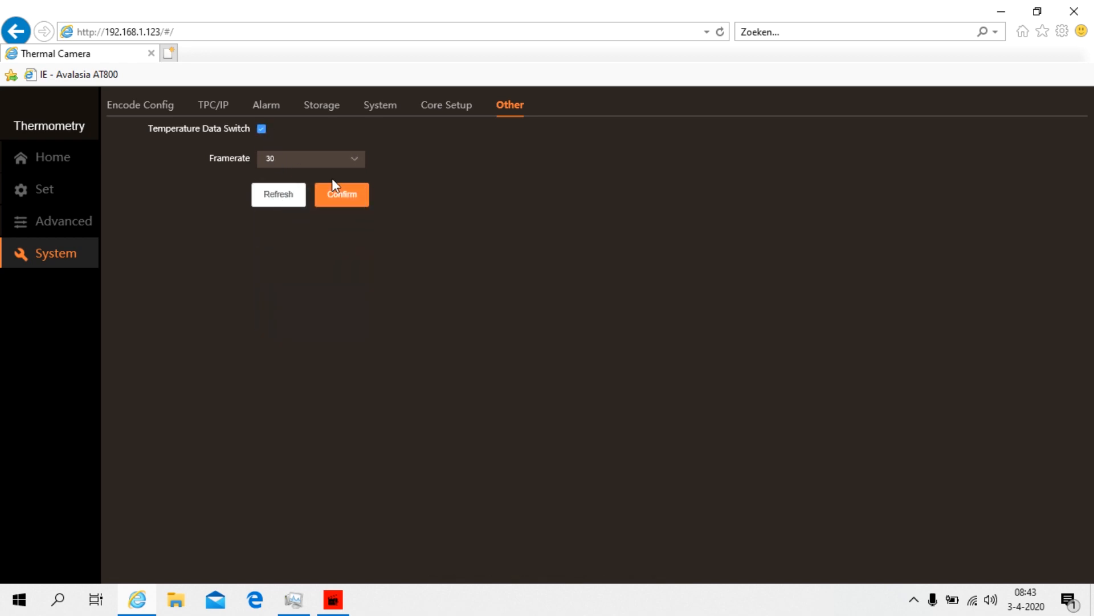
{"action": "left_click", "coordinate": [344, 207]}
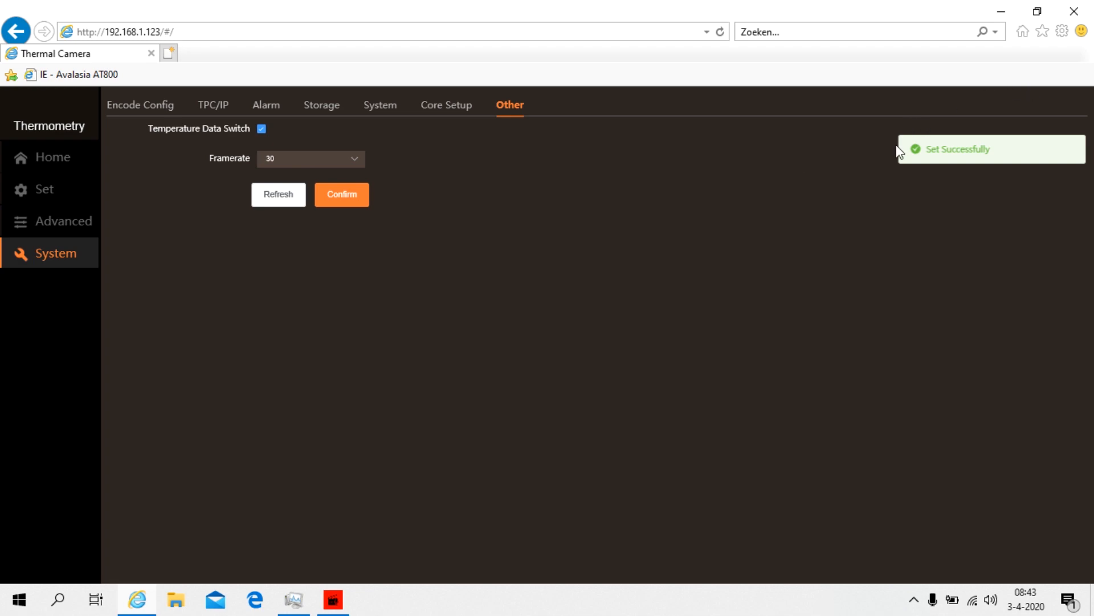
Set the Encode Set framerate to 30, confirm, and return to the Home view
{"action": "left_click", "coordinate": [156, 107]}
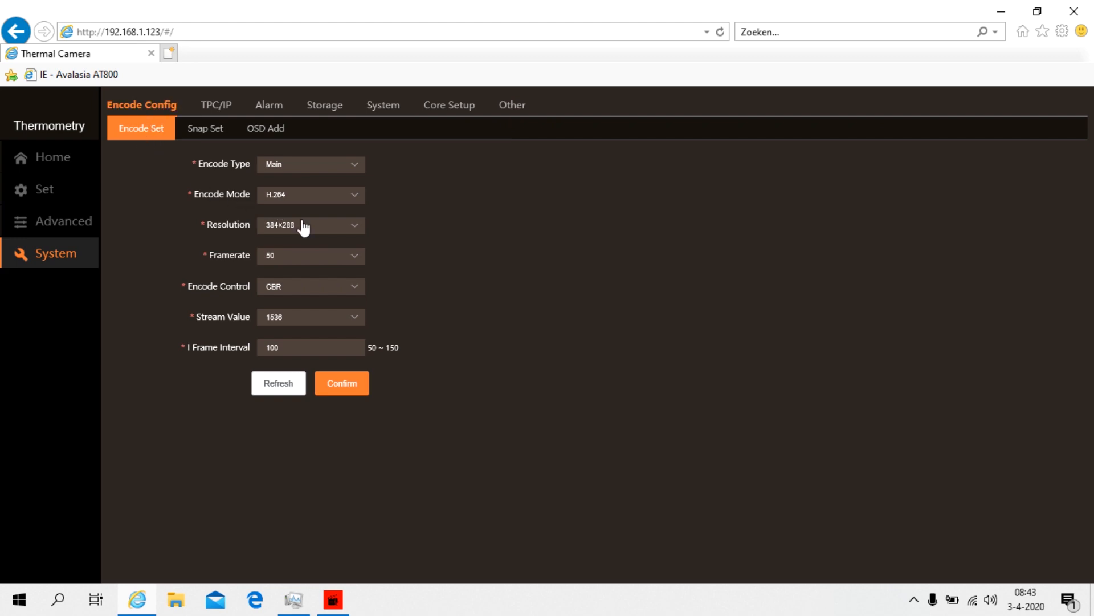
{"action": "left_click", "coordinate": [311, 261]}
{"action": "scroll", "coordinate": [330, 366], "scroll_direction": "up", "scroll_amount": 6}
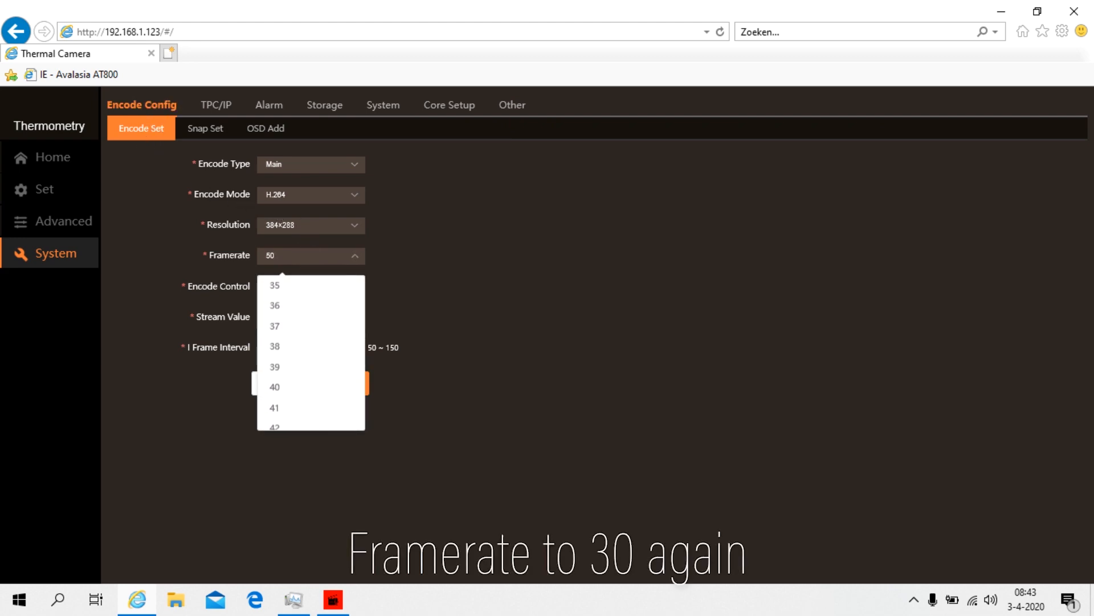
{"action": "left_click", "coordinate": [307, 352]}
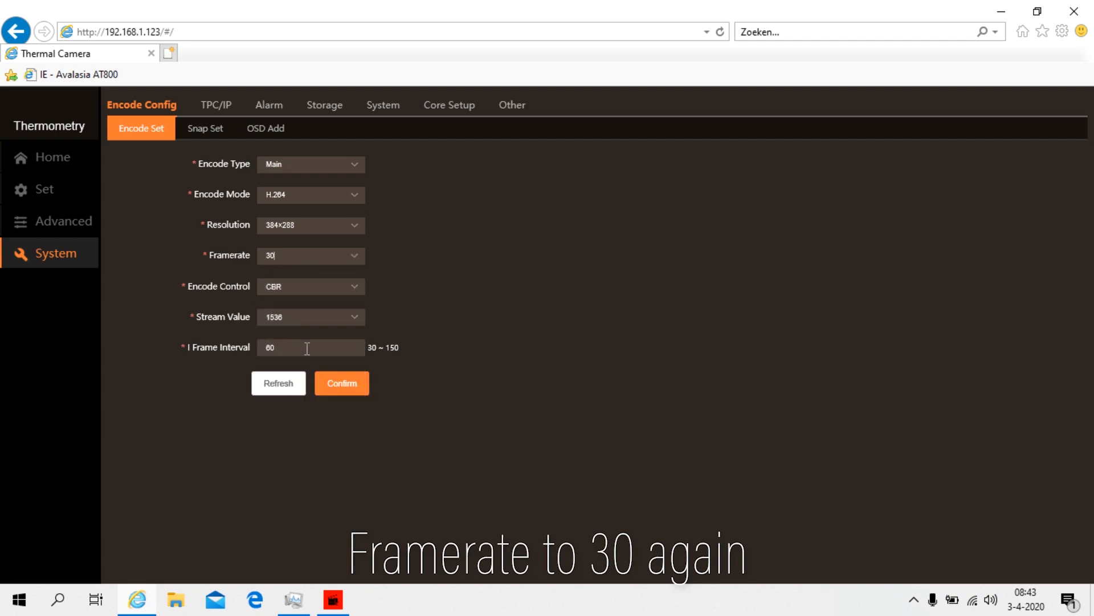
{"action": "left_click", "coordinate": [342, 393]}
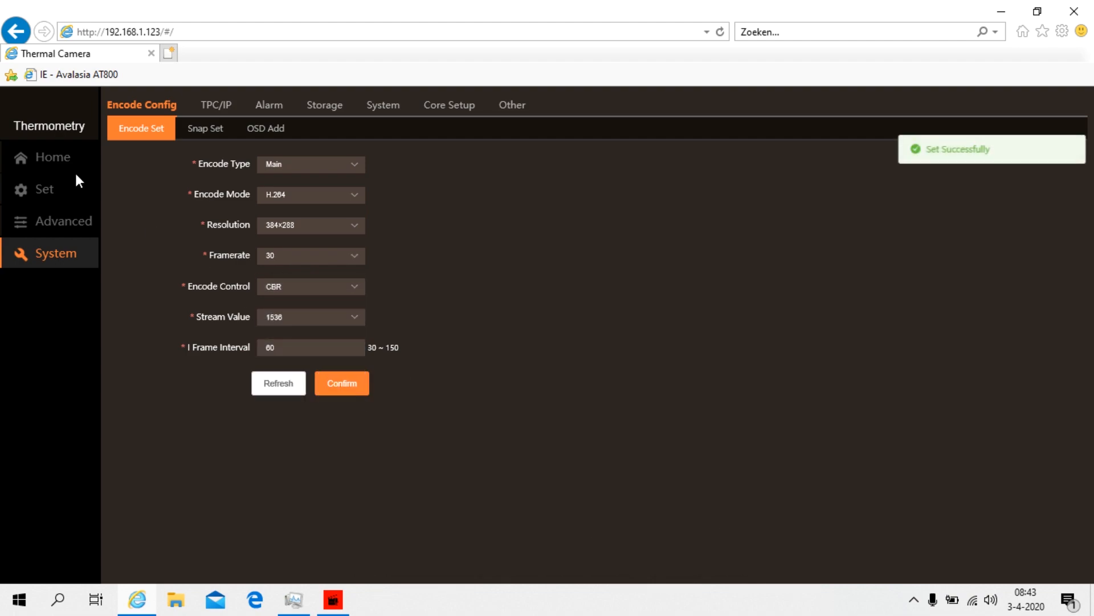
{"action": "left_click", "coordinate": [44, 158]}
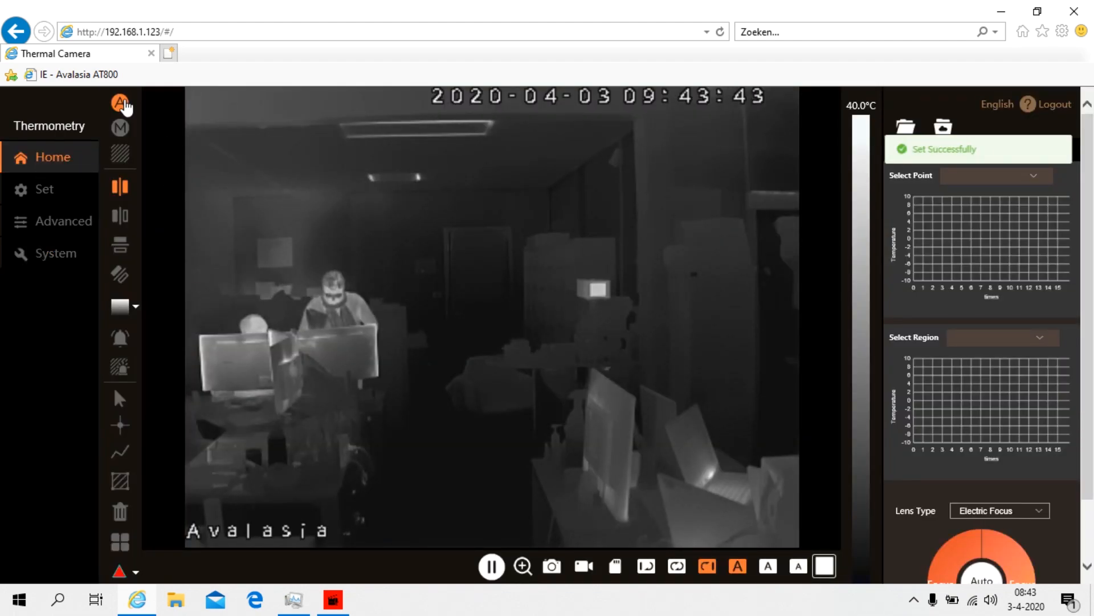
Switch the camera to automatic (A) mode and close the browser window
{"action": "left_click", "coordinate": [120, 104]}
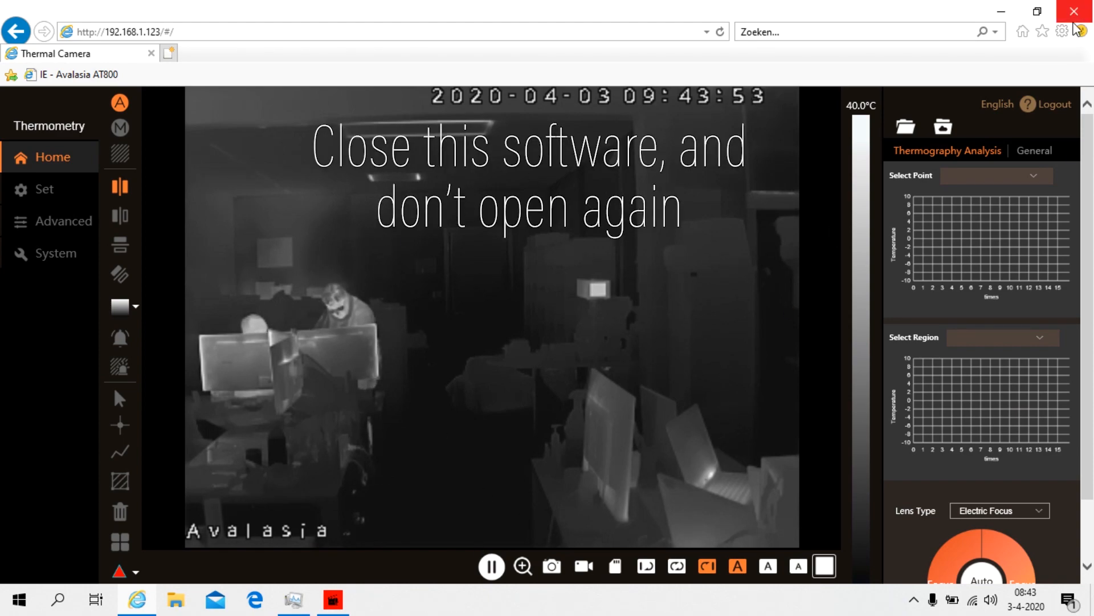
{"action": "left_click", "coordinate": [1074, 11]}
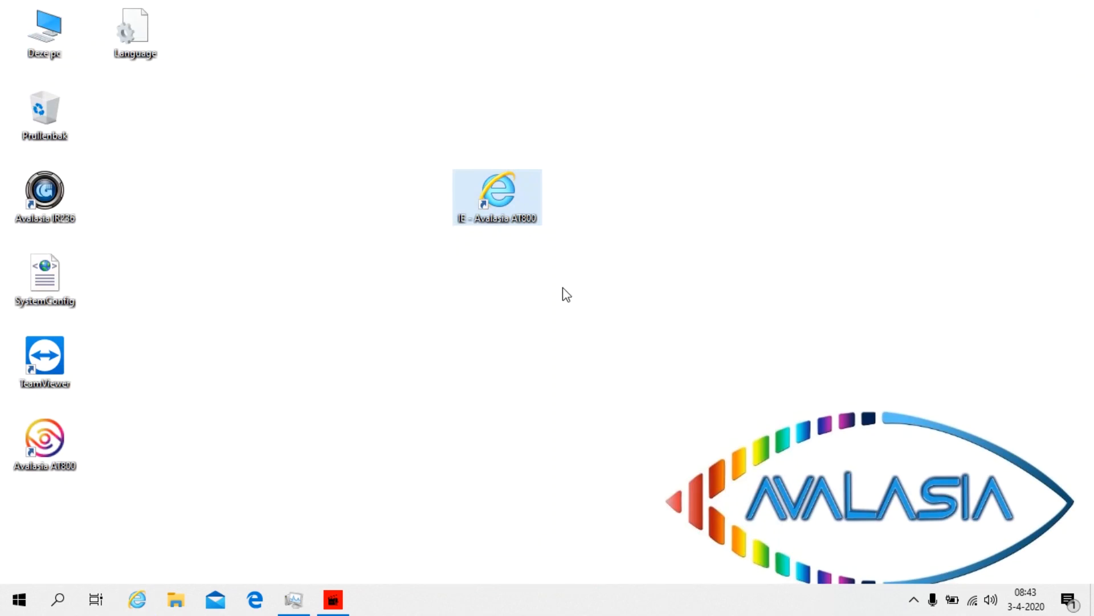
Move the IE - Avalasia AT800 shortcut back to the desktop's lower left
{"action": "left_click_drag", "start_coordinate": [511, 207], "coordinate": [70, 535]}
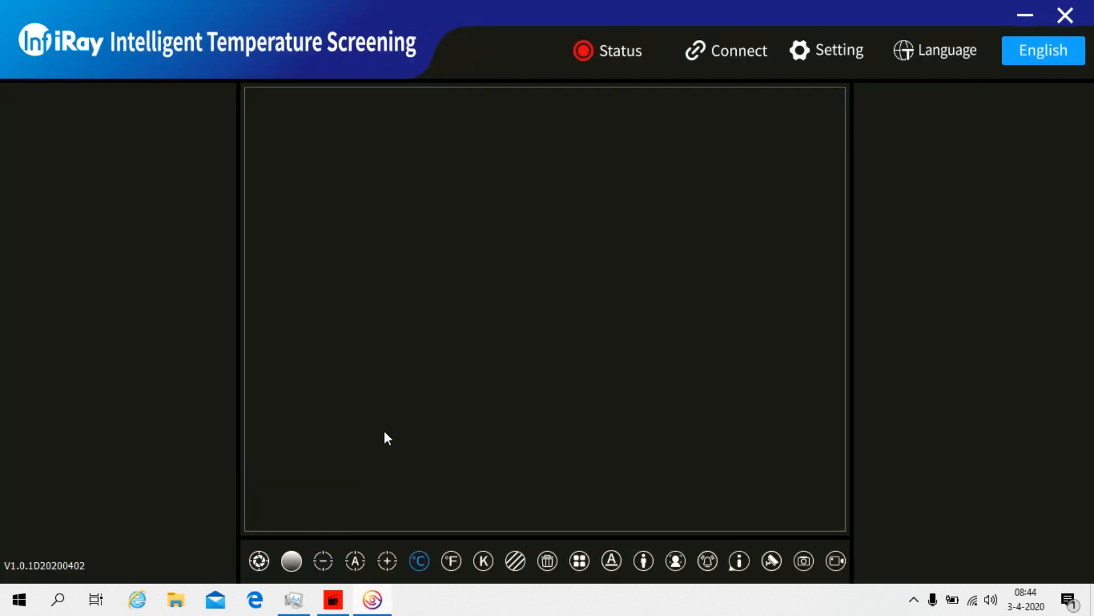
Search for the AT(S) camera, connect to 192.168.1.123 and log in
{"action": "left_click", "coordinate": [748, 52]}
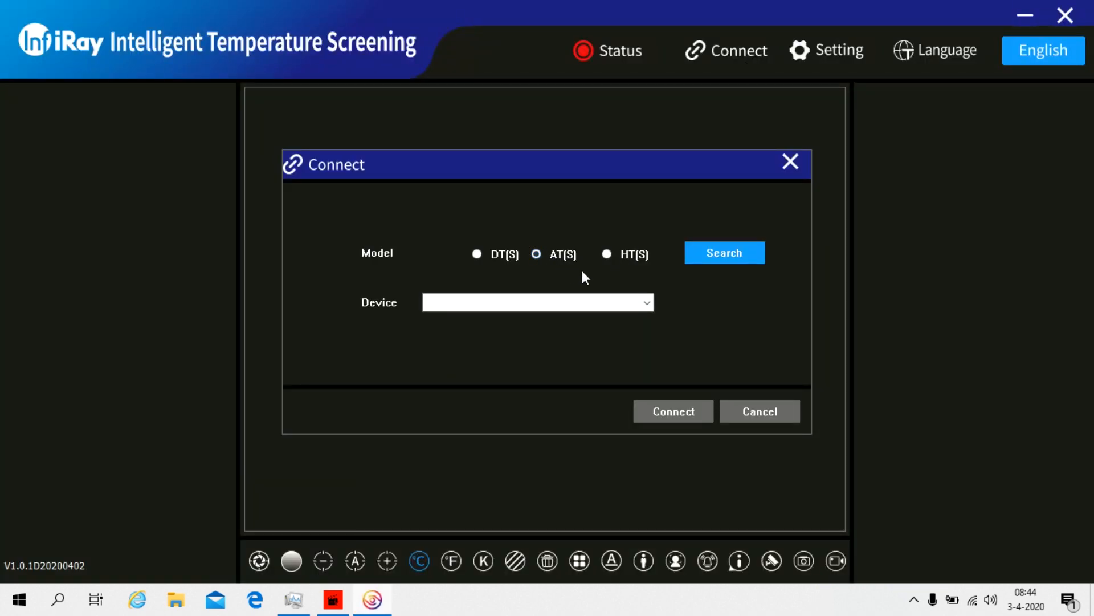
{"action": "left_click", "coordinate": [738, 246]}
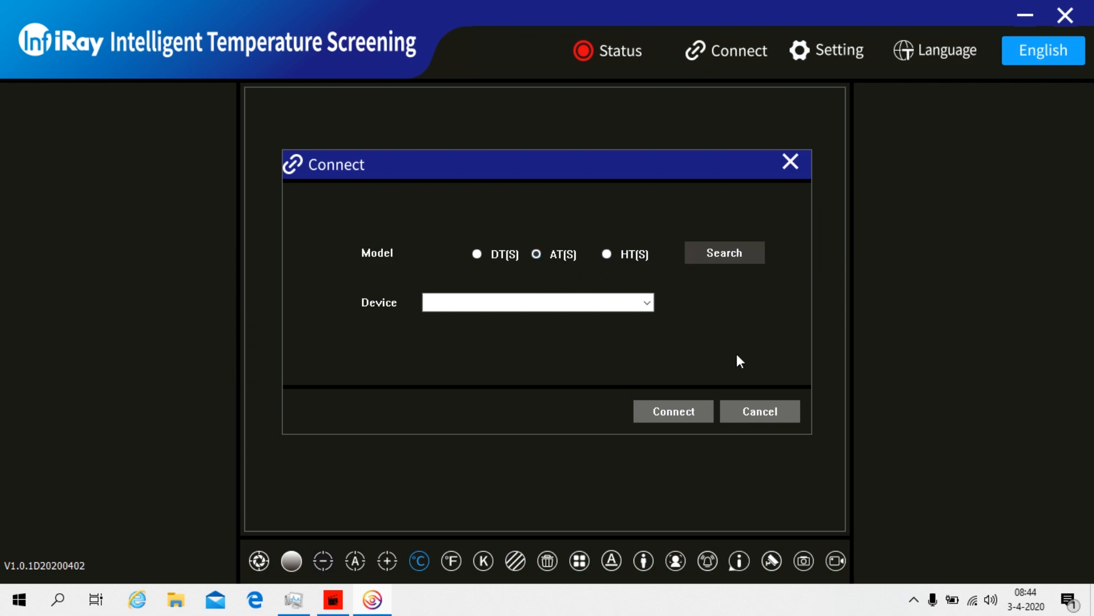
{"action": "left_click", "coordinate": [663, 414]}
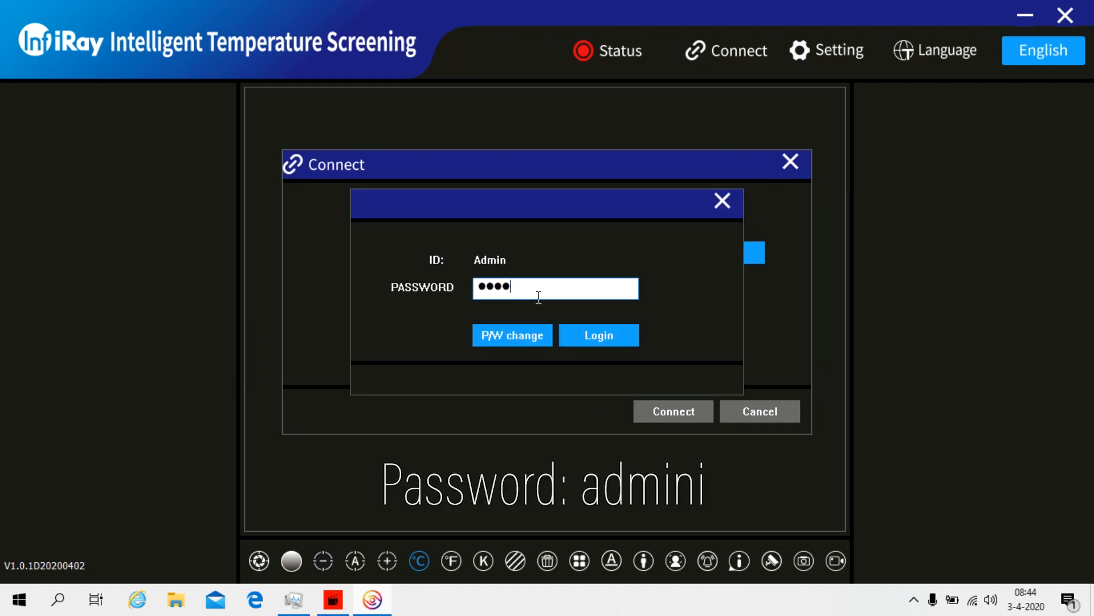
{"action": "left_click", "coordinate": [572, 326]}
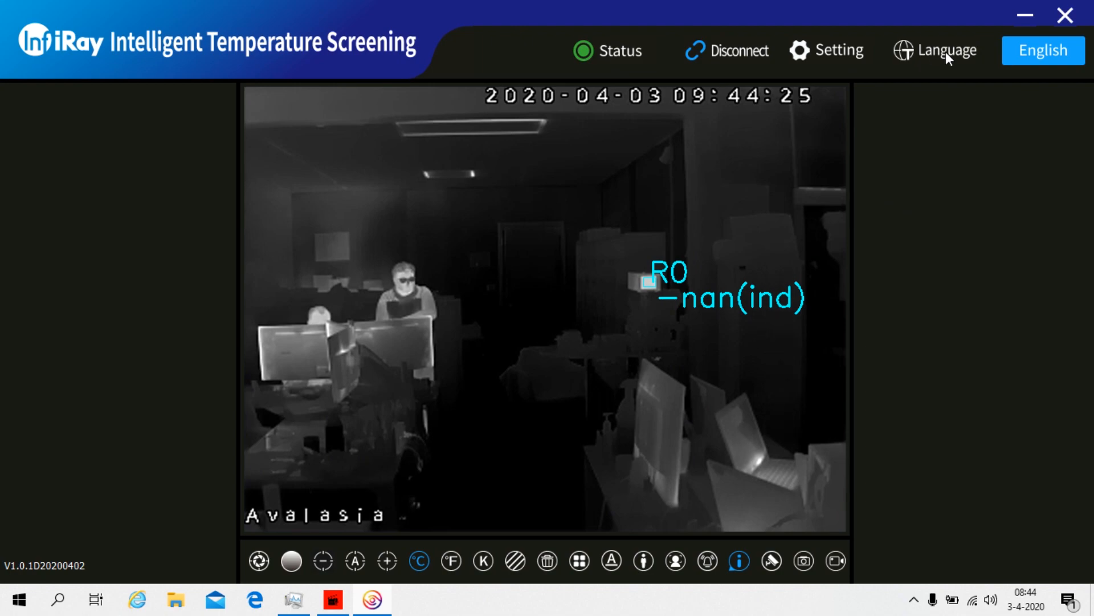
Switch the interface language to Dutch, then French, then back to English
{"action": "left_click", "coordinate": [946, 51]}
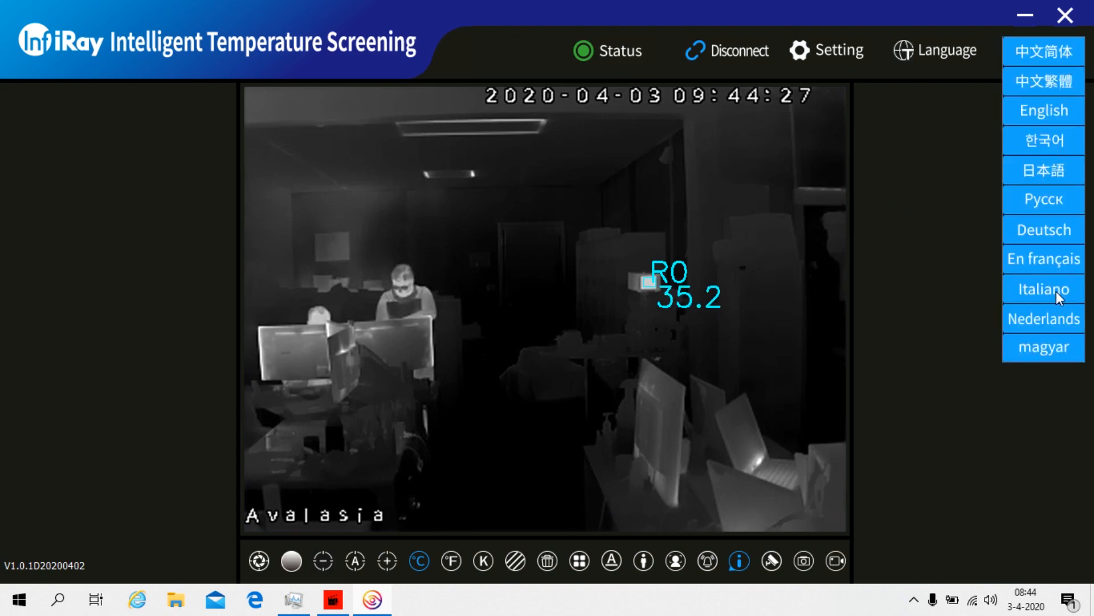
{"action": "left_click", "coordinate": [1045, 320]}
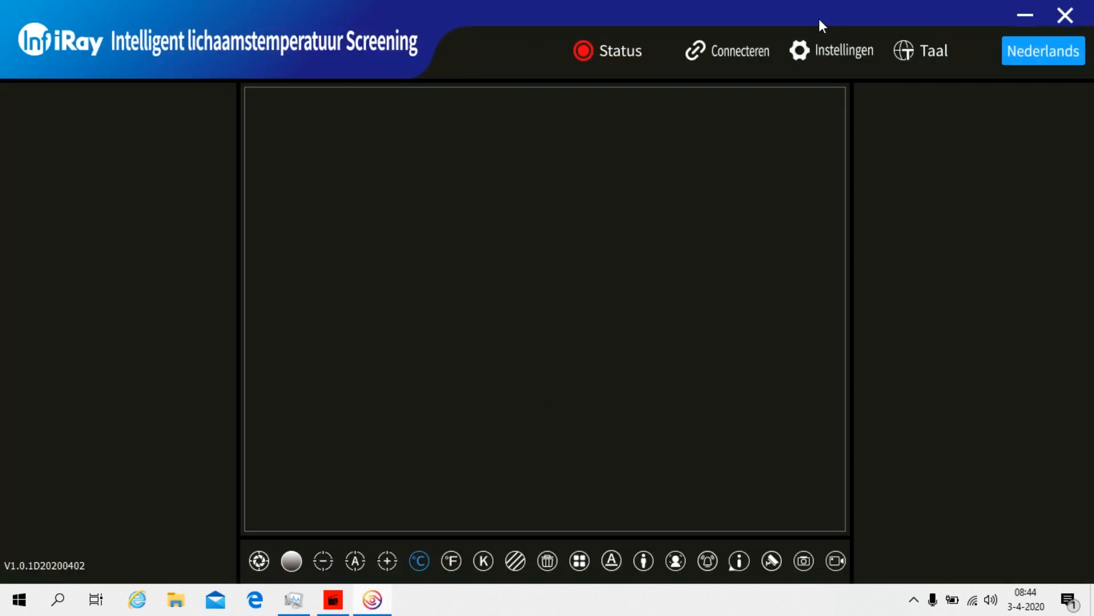
{"action": "left_click", "coordinate": [941, 51]}
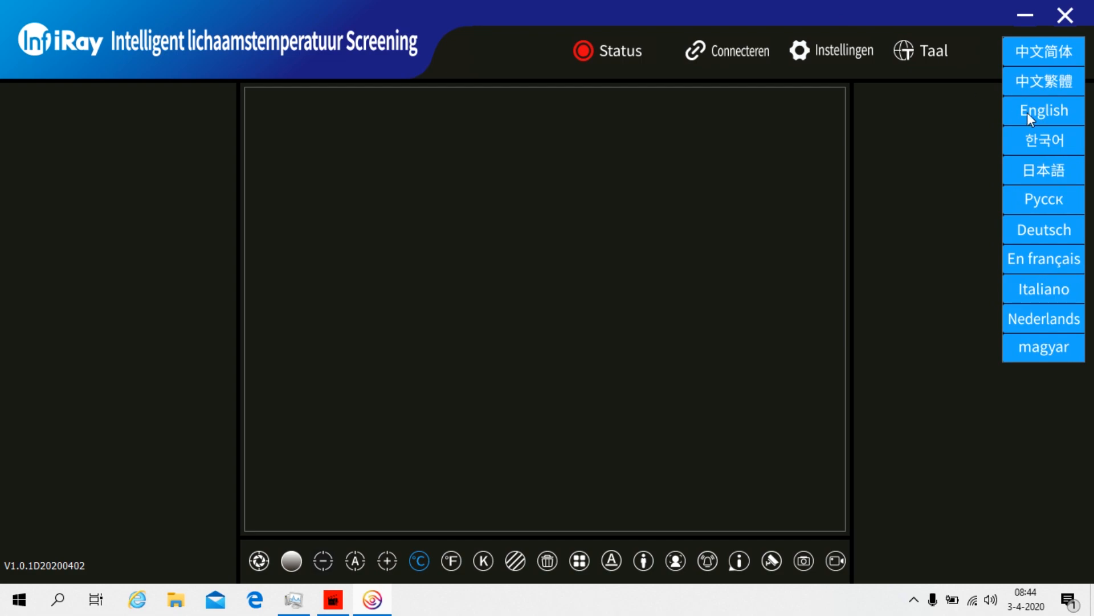
{"action": "left_click", "coordinate": [1034, 259]}
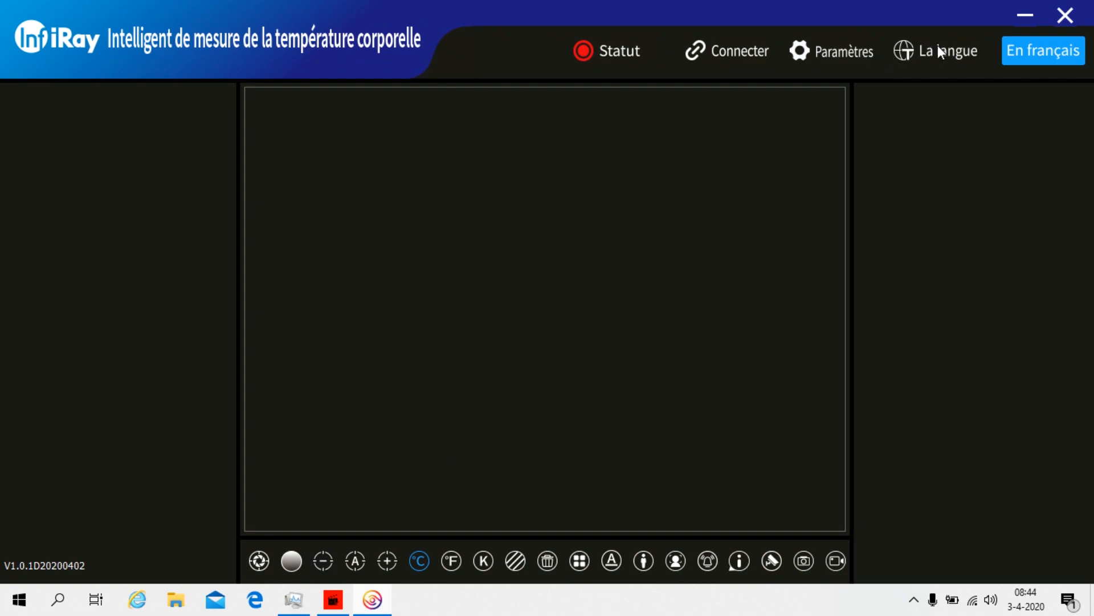
{"action": "left_click", "coordinate": [938, 49]}
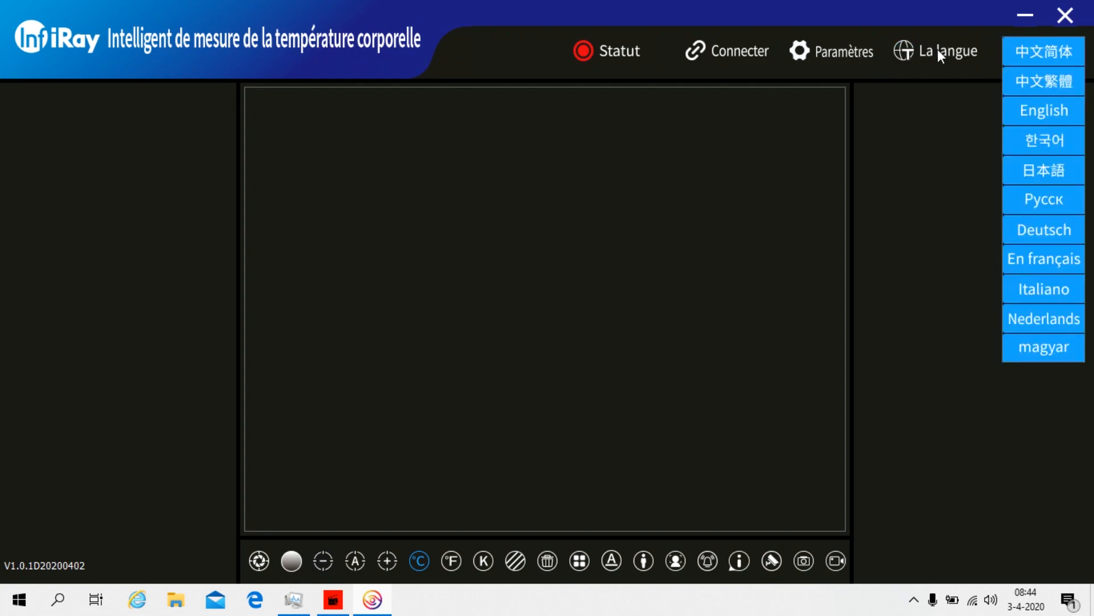
{"action": "left_click", "coordinate": [1044, 112]}
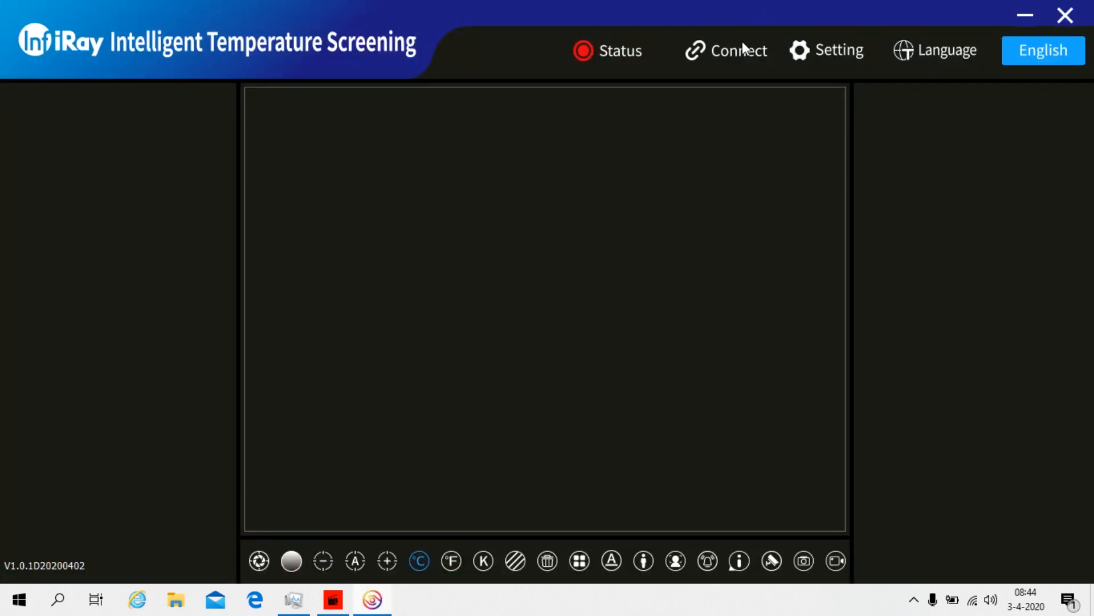
Search the network and connect to the camera at 192.168.1.123 with its password
{"action": "left_click", "coordinate": [740, 47]}
{"action": "left_click", "coordinate": [748, 258]}
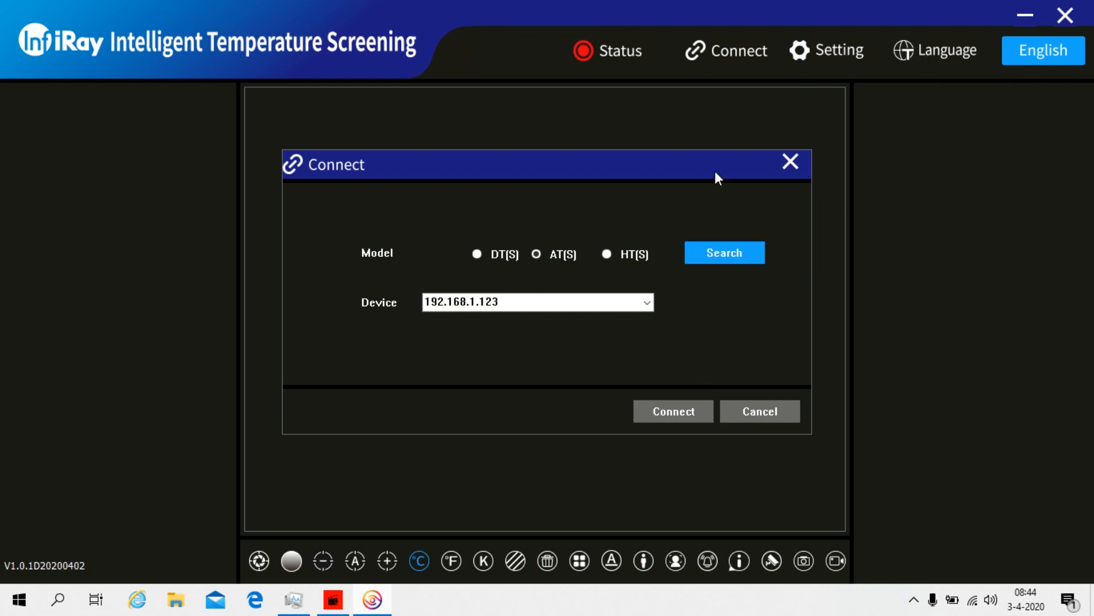
{"action": "left_click", "coordinate": [676, 410]}
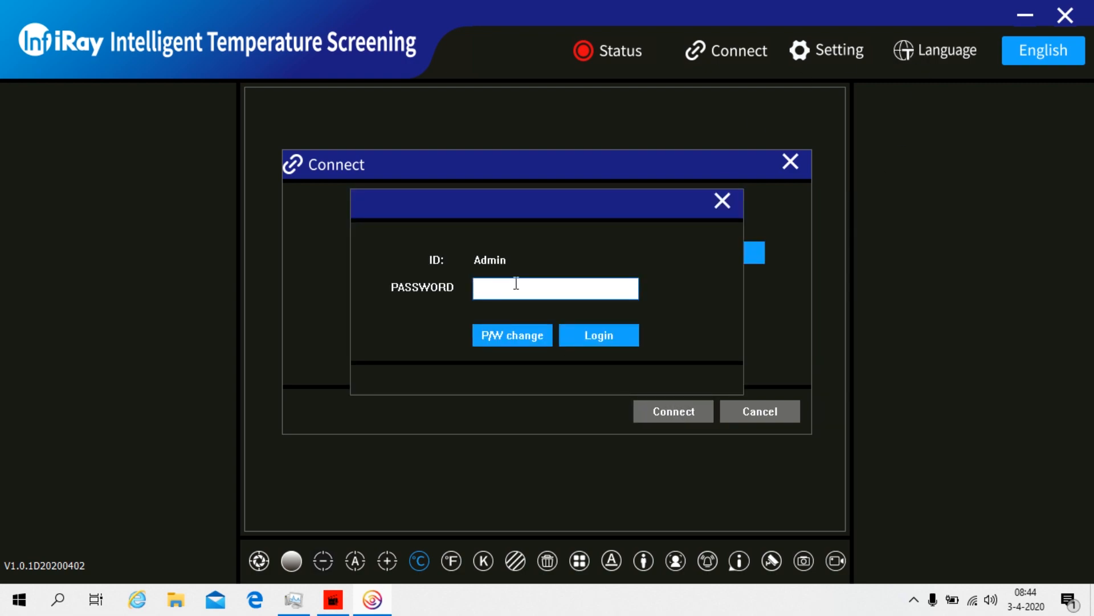
{"action": "type", "text": "123456"}
{"action": "key", "text": "Return"}
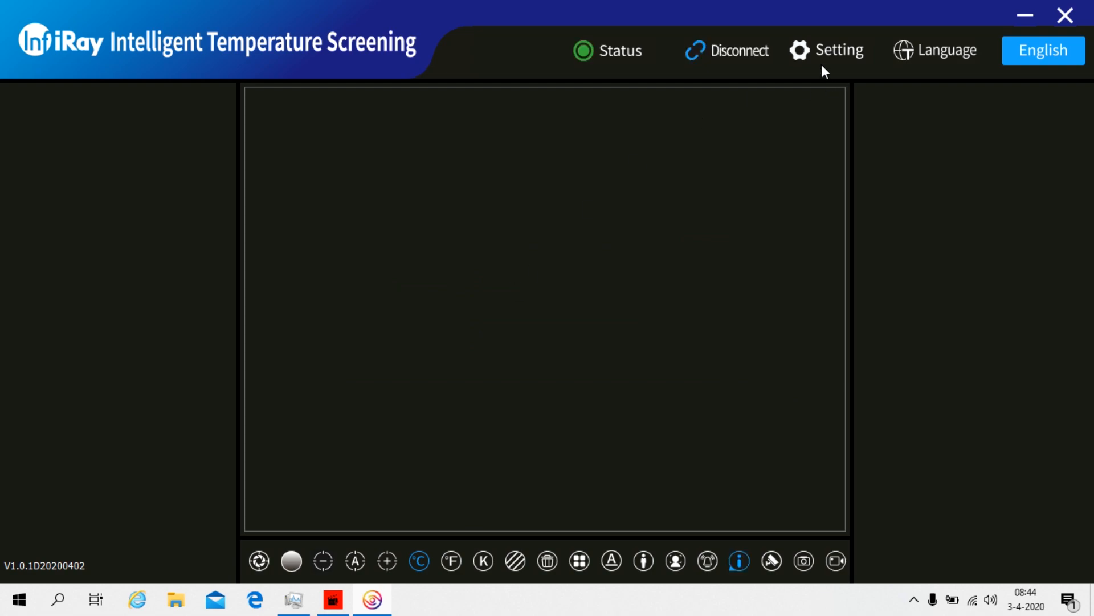
Open and close the Setting window, then call up the hidden advanced-password prompt with Ctrl+Shift+R
{"action": "left_click", "coordinate": [828, 56]}
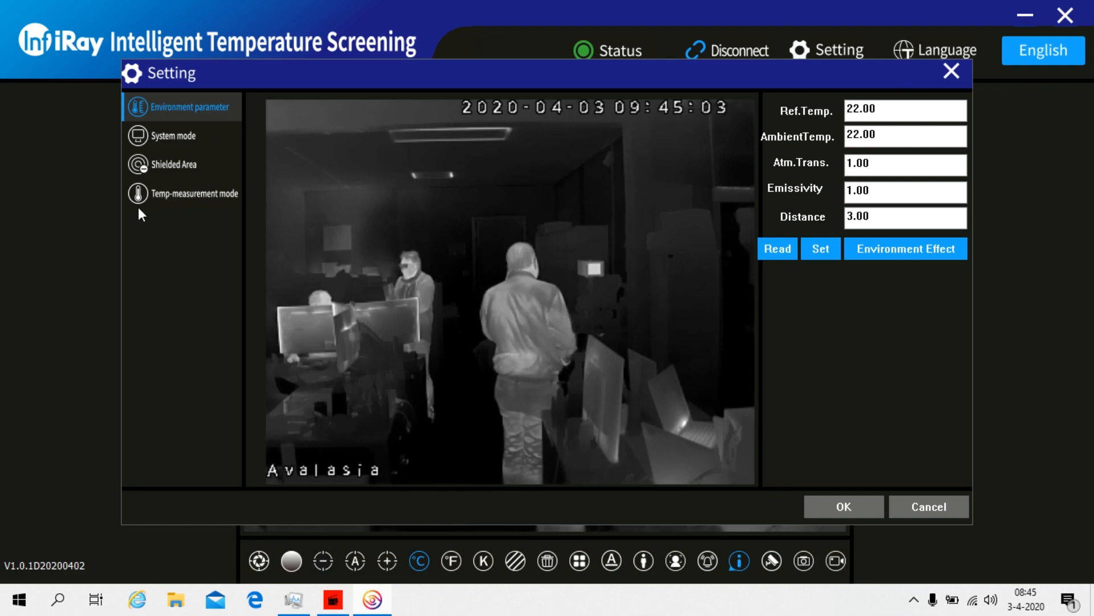
{"action": "left_click", "coordinate": [950, 72]}
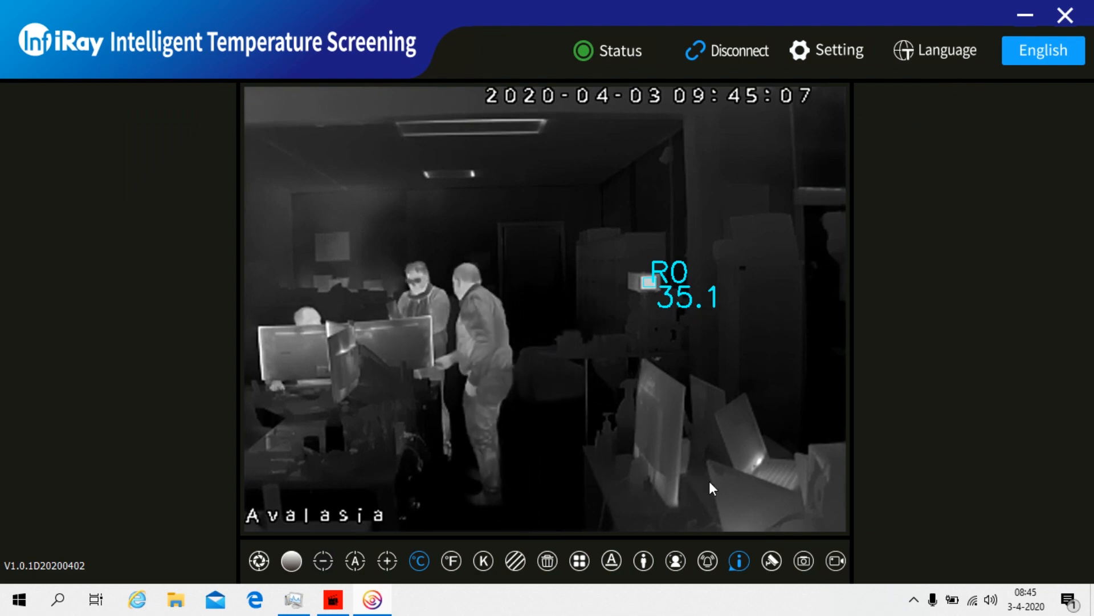
{"action": "key", "text": "ctrl+shift+r"}
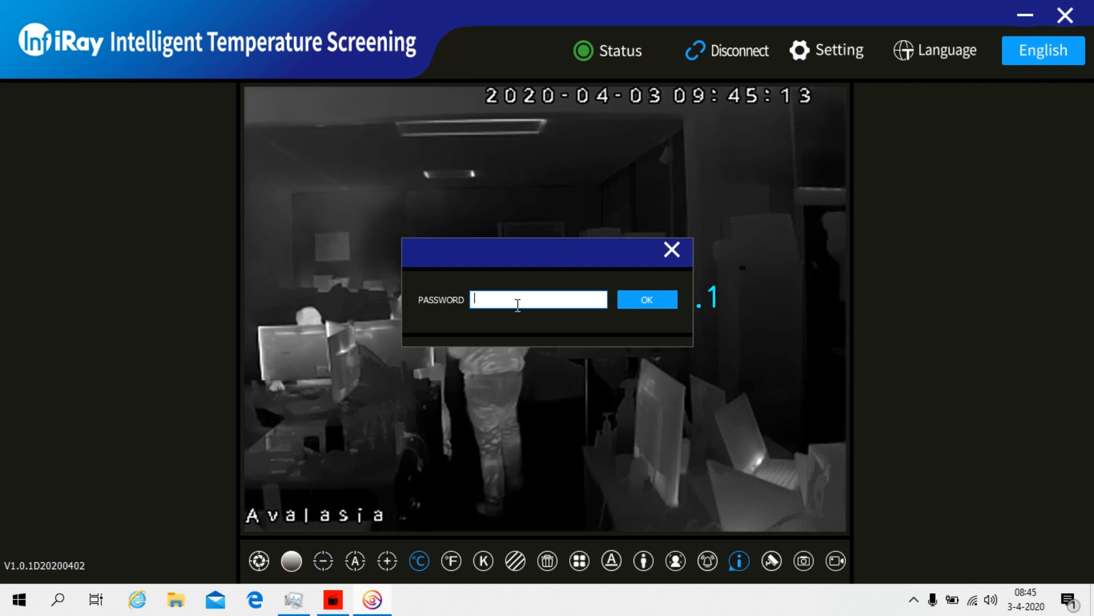
Enter the advanced settings password and confirm it with OK
{"action": "type", "text": "1234"}
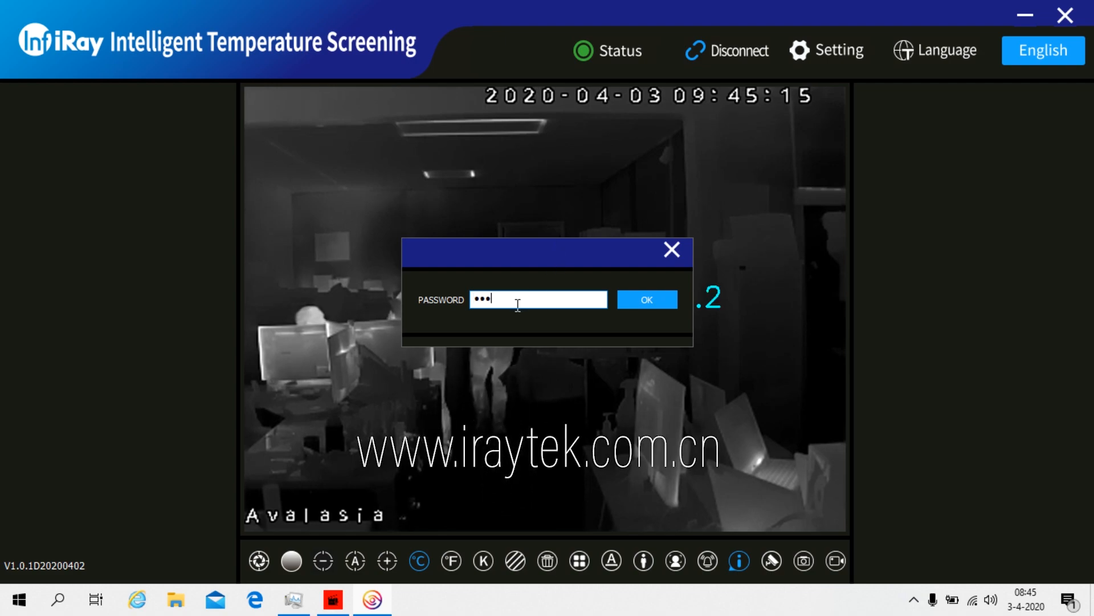
{"action": "type", "text": "567"}
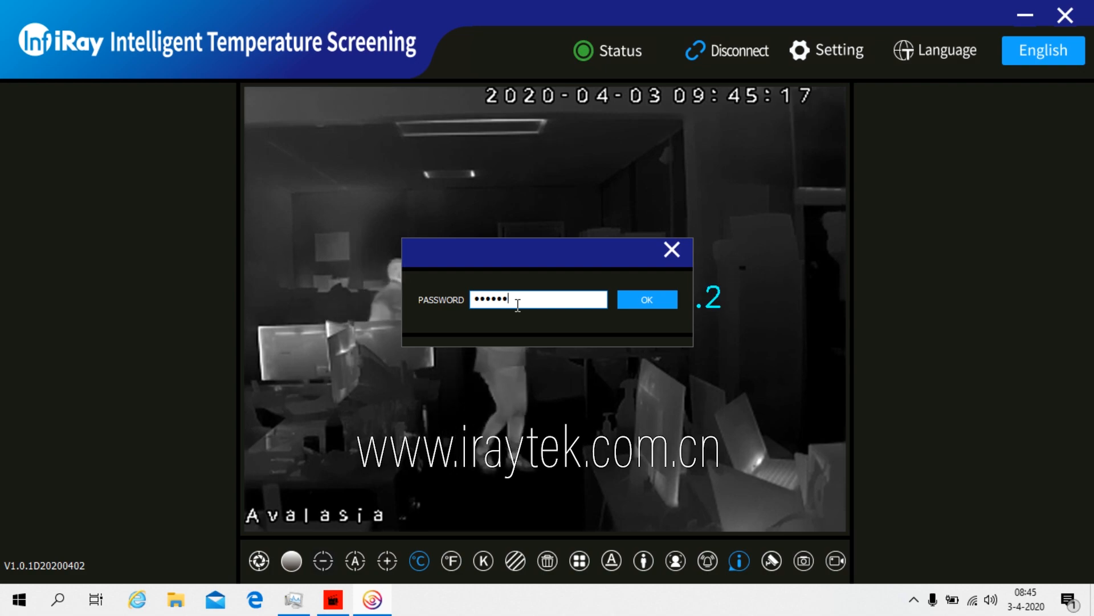
{"action": "type", "text": "89012"}
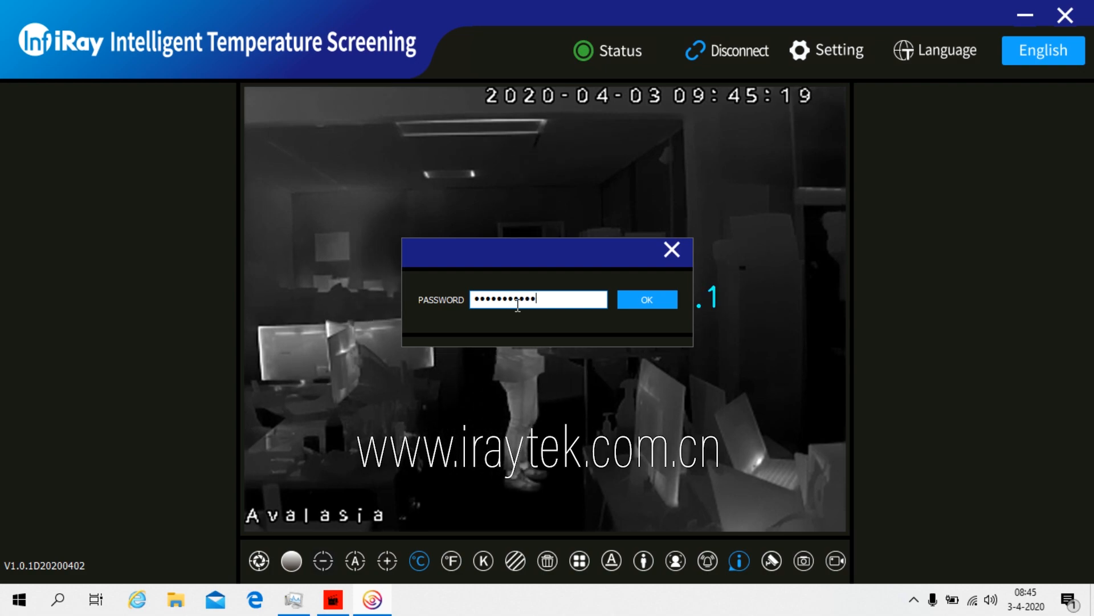
{"action": "type", "text": "345"}
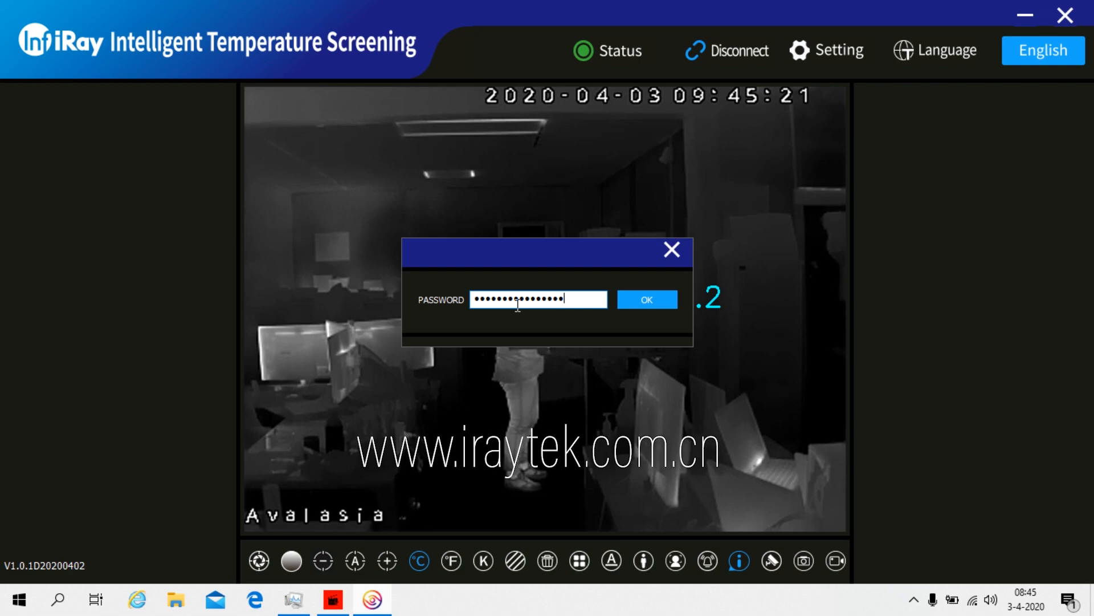
{"action": "type", "text": "6"}
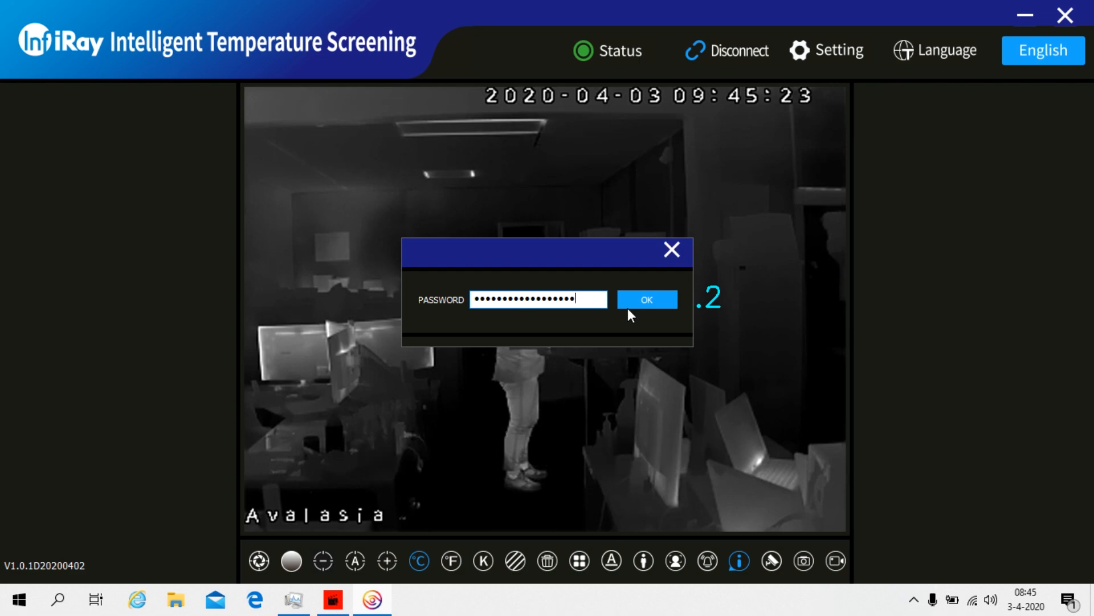
{"action": "left_click", "coordinate": [634, 305]}
In Setting > Blackbody Area, enable Draw and set the box size to 3
{"action": "left_click", "coordinate": [835, 51]}
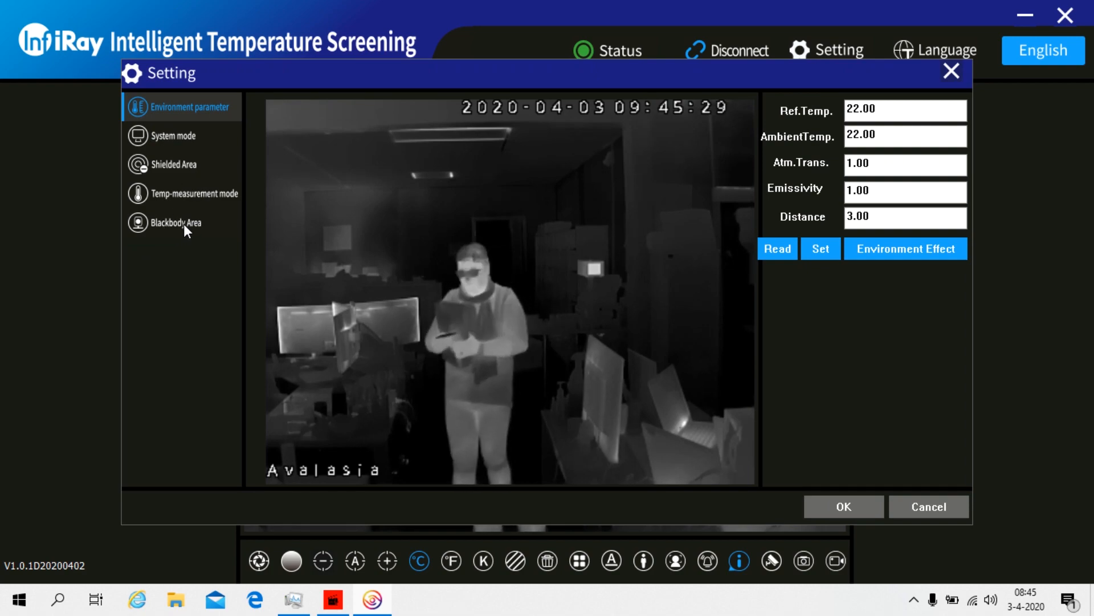
{"action": "left_click", "coordinate": [171, 224]}
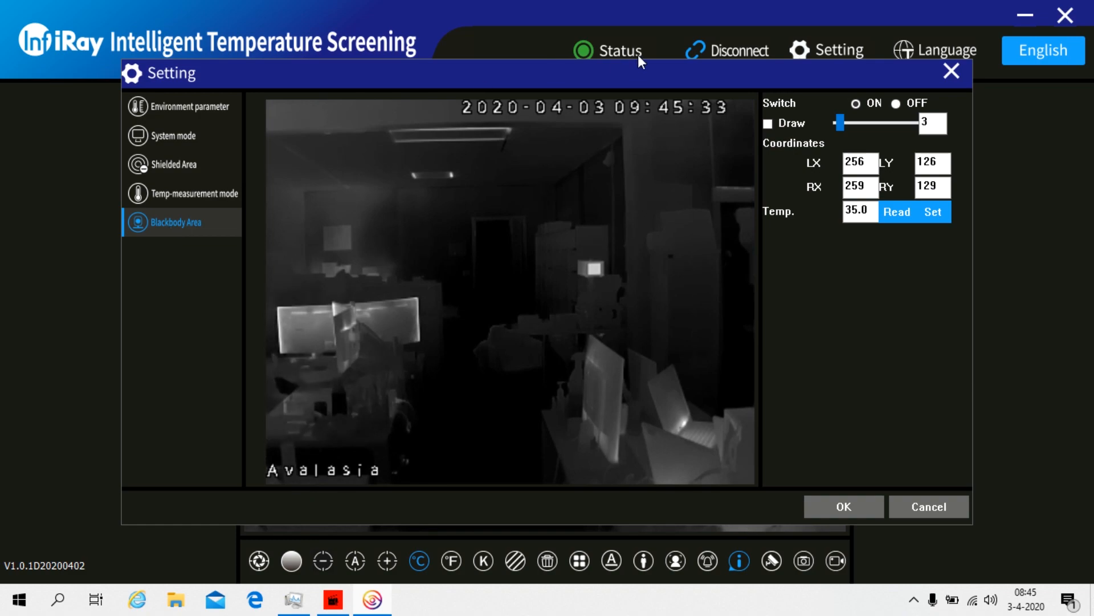
{"action": "left_click", "coordinate": [768, 124]}
{"action": "left_click", "coordinate": [843, 128]}
{"action": "left_click_drag", "start_coordinate": [837, 124], "coordinate": [854, 125]}
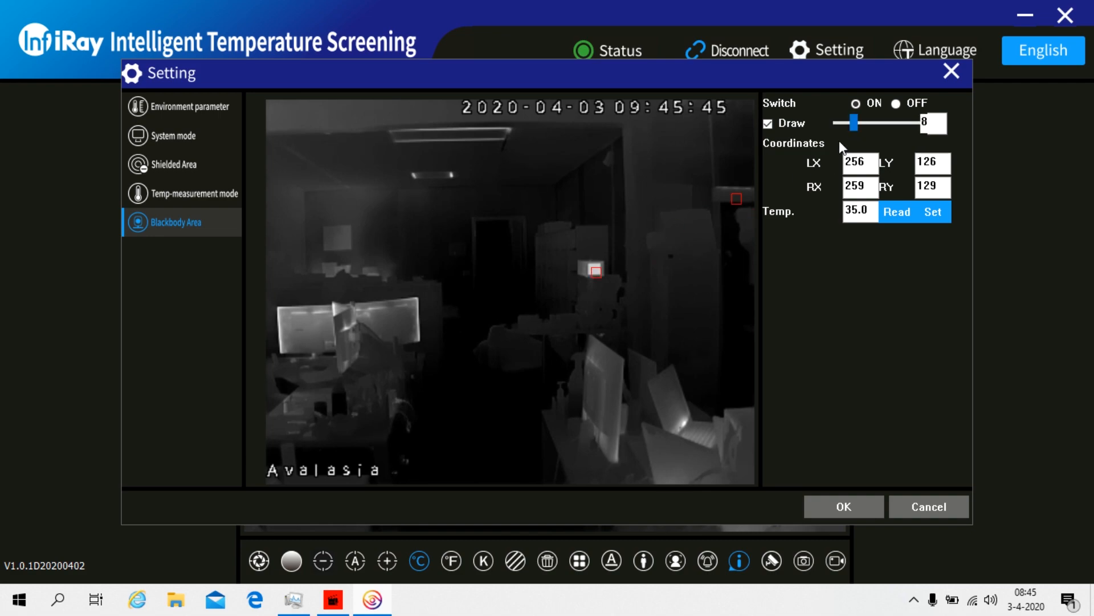
{"action": "left_click", "coordinate": [849, 127]}
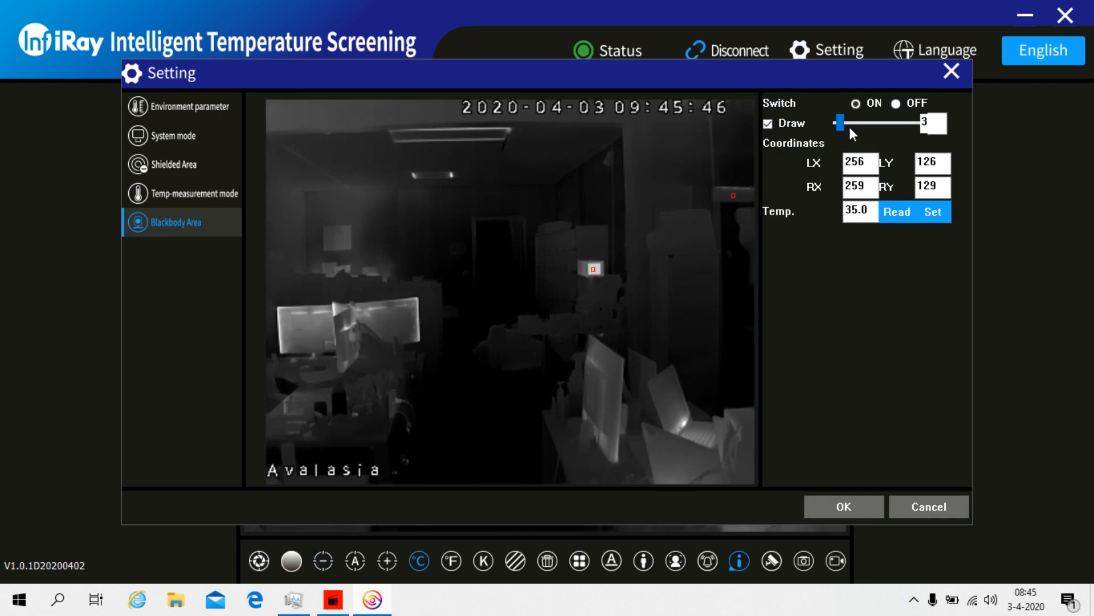
Place the blackbody box on the bright reference and save it with Temp 35.0
{"action": "left_click", "coordinate": [592, 265]}
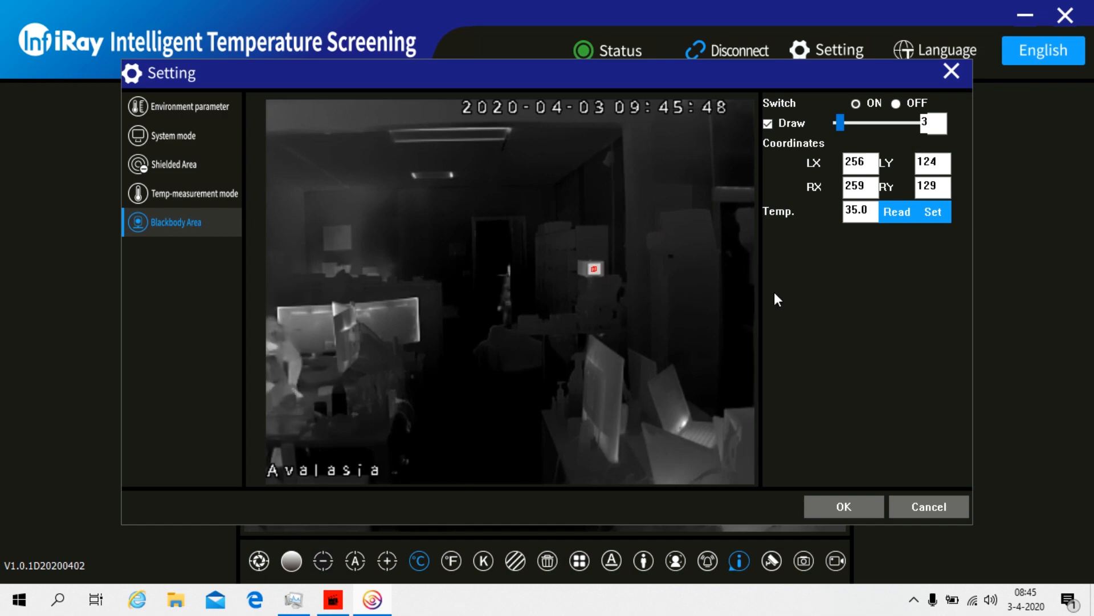
{"action": "left_click", "coordinate": [766, 124]}
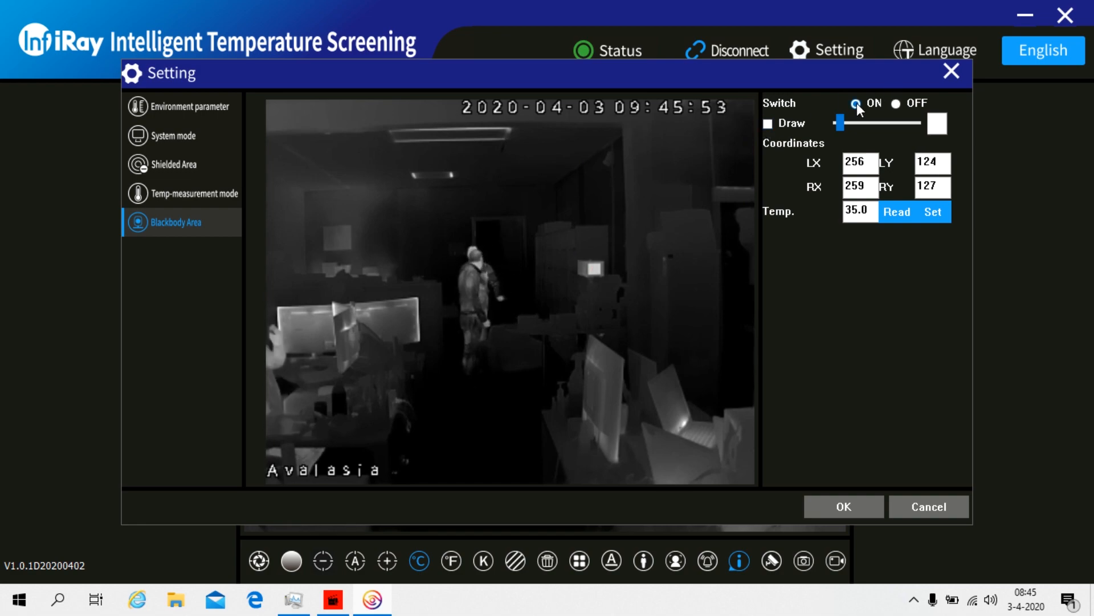
{"action": "left_click", "coordinate": [868, 211]}
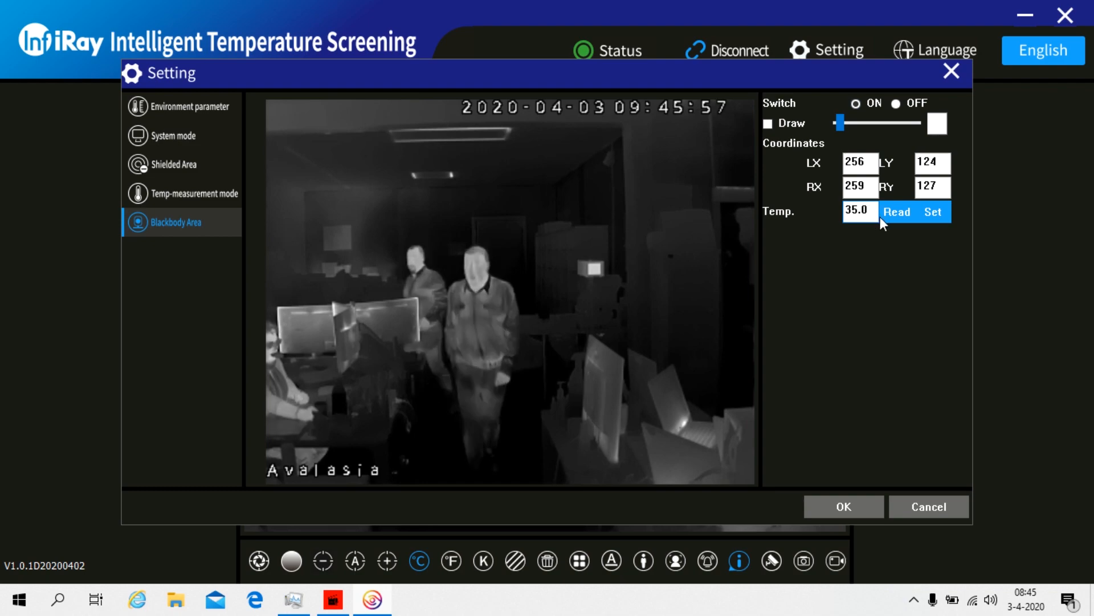
{"action": "left_click", "coordinate": [926, 218]}
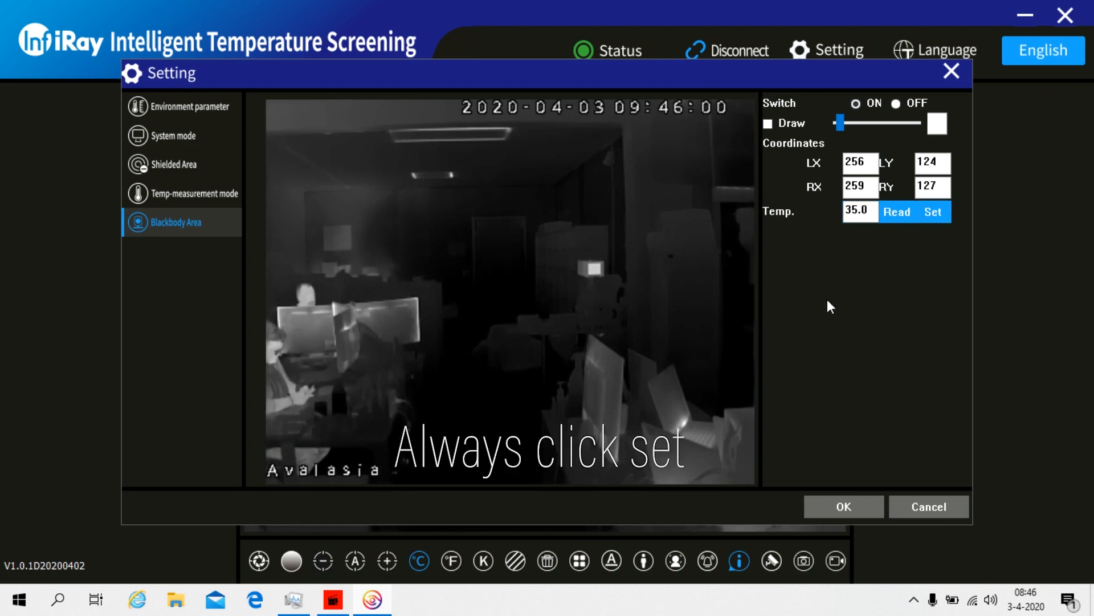
Apply the settings and delete the old R0 measurement marker with the trash tool
{"action": "left_click", "coordinate": [834, 508]}
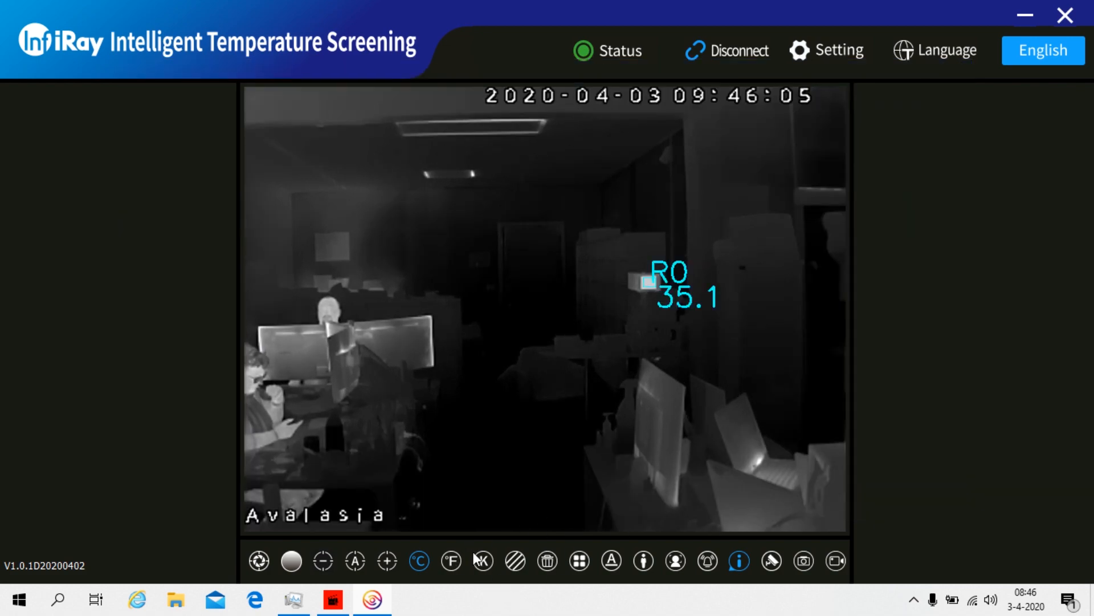
{"action": "left_click", "coordinate": [552, 565]}
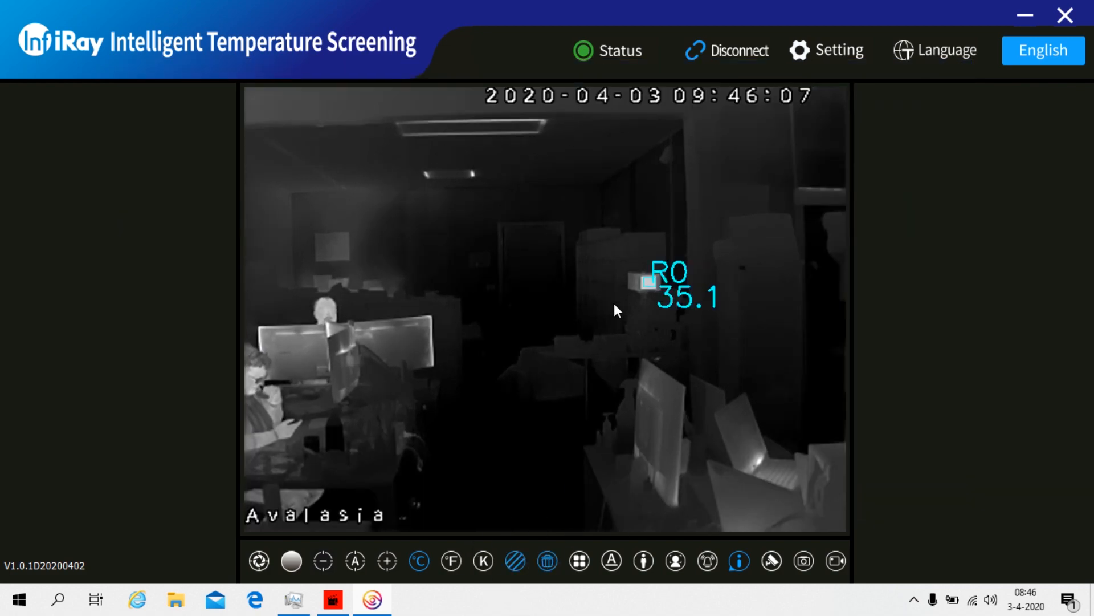
{"action": "left_click", "coordinate": [645, 288]}
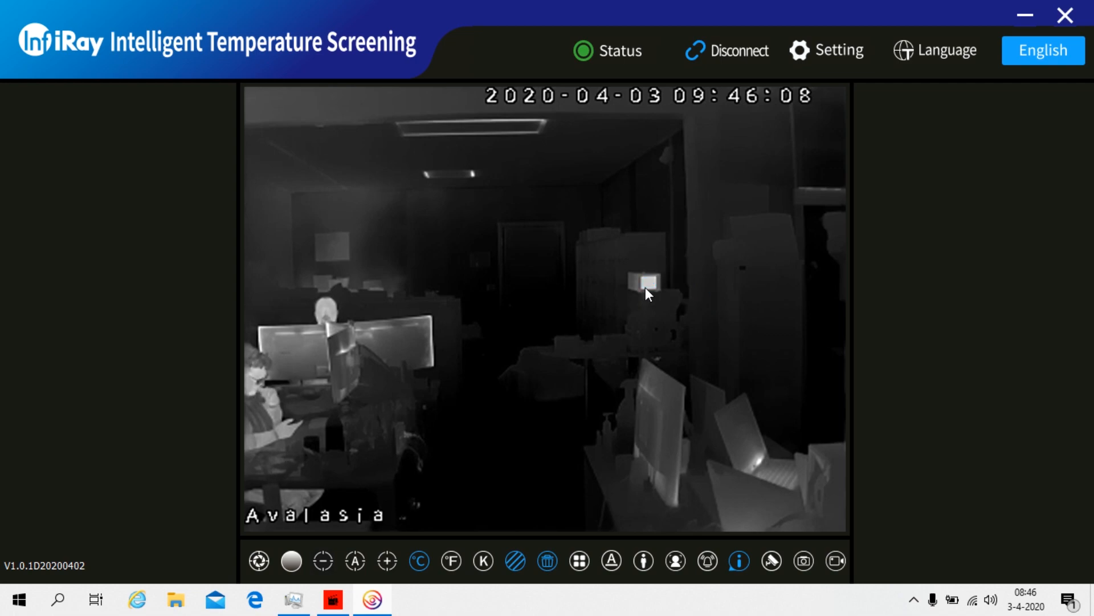
{"action": "left_click", "coordinate": [549, 562]}
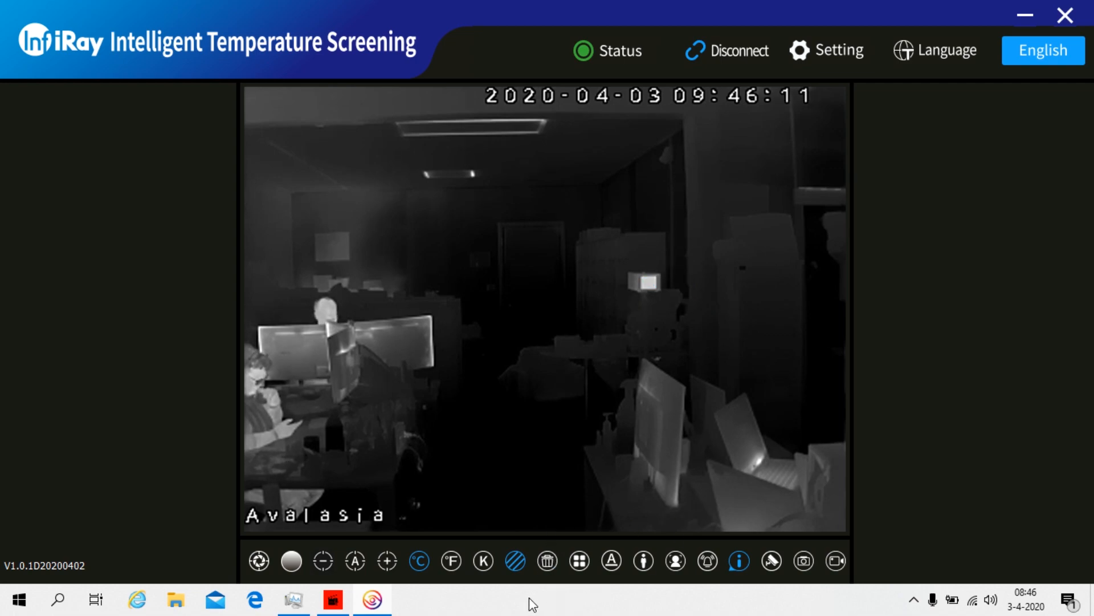
Draw a new R0 measurement rectangle over the blackbody, reading 35.1
{"action": "left_click", "coordinate": [514, 563]}
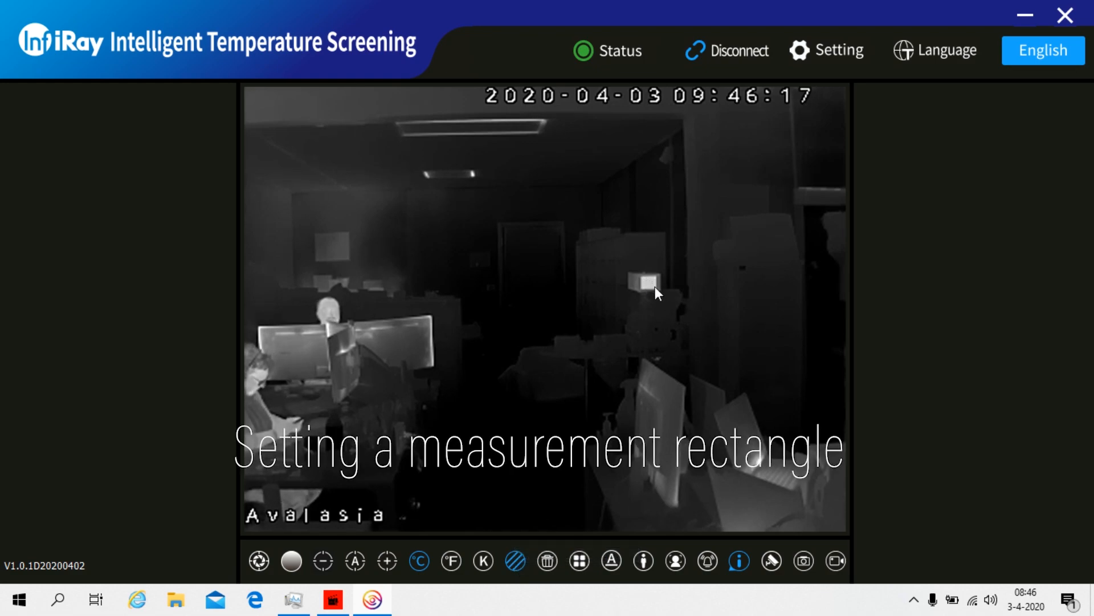
{"action": "left_click", "coordinate": [519, 560]}
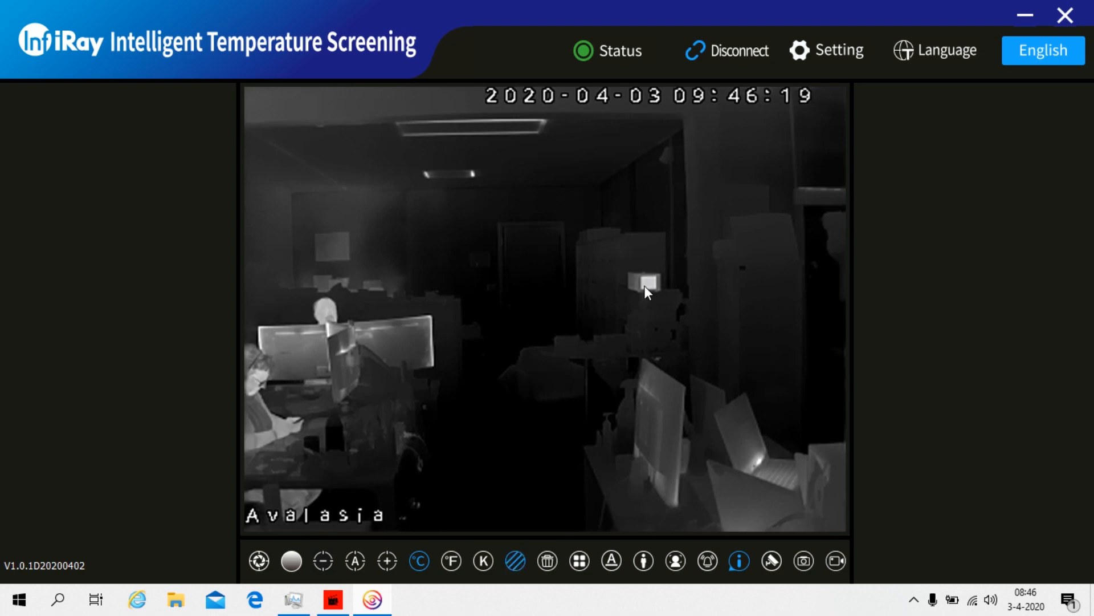
{"action": "left_click_drag", "start_coordinate": [643, 280], "coordinate": [654, 286]}
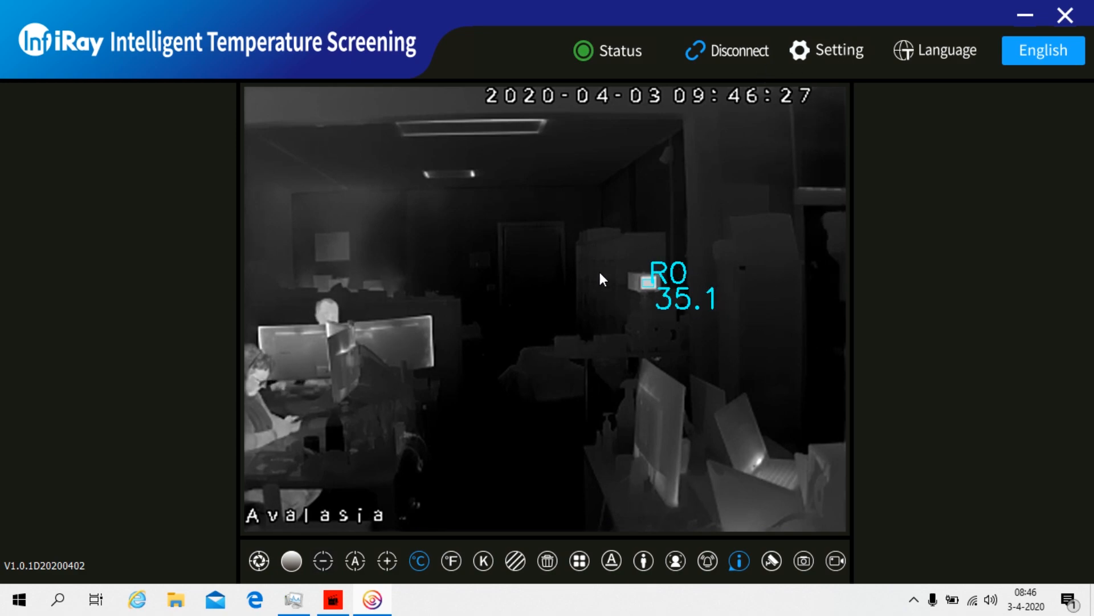
{"action": "left_click", "coordinate": [830, 47]}
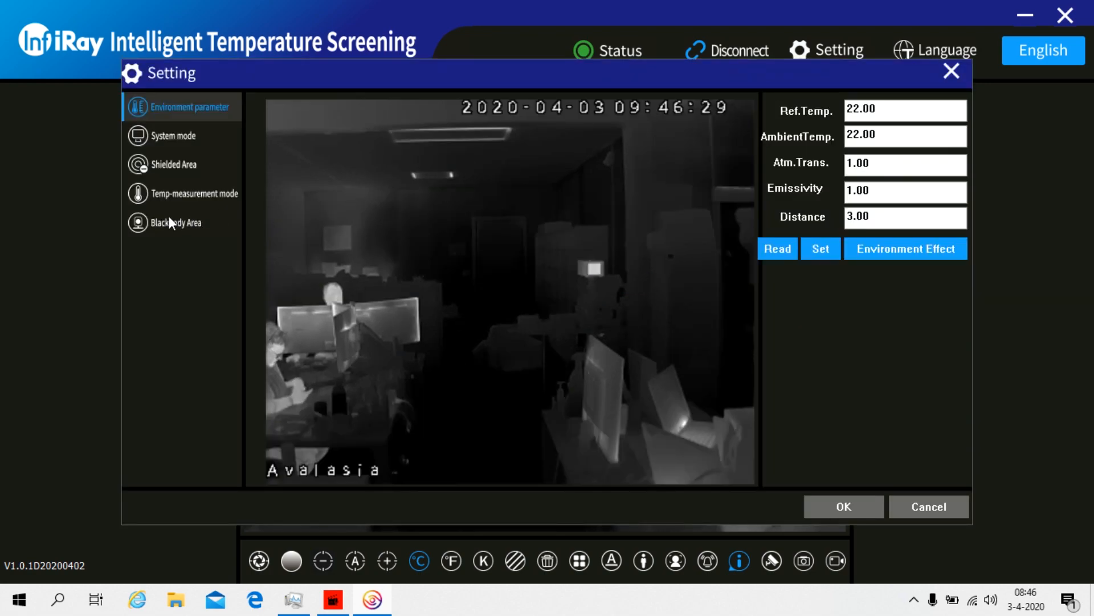
Try the C fever-scanning temperature mode and return to the live view
{"action": "left_click", "coordinate": [165, 195]}
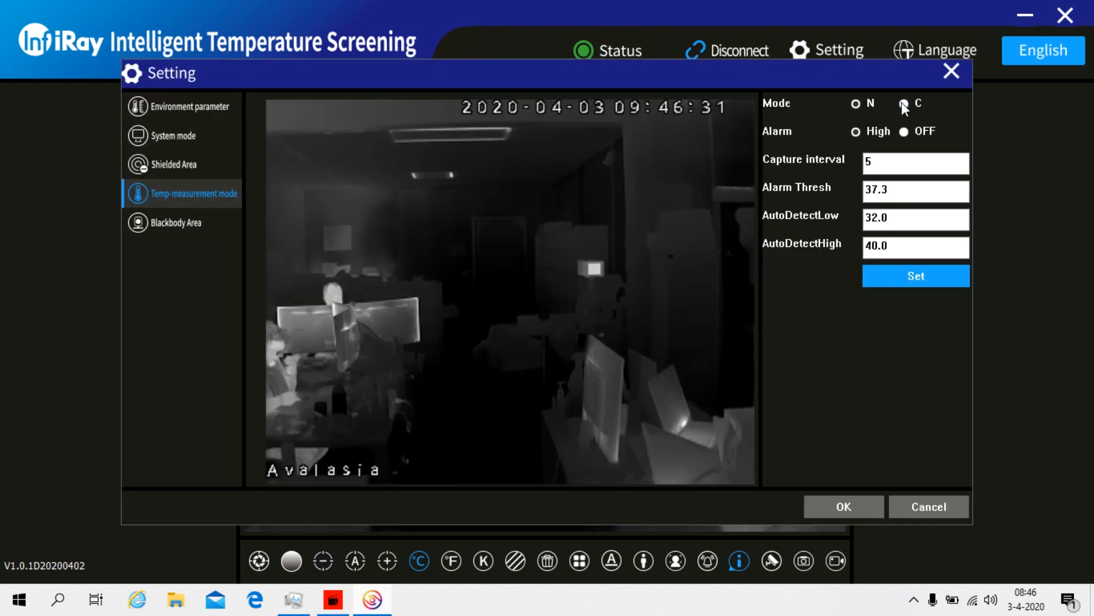
{"action": "left_click", "coordinate": [903, 102]}
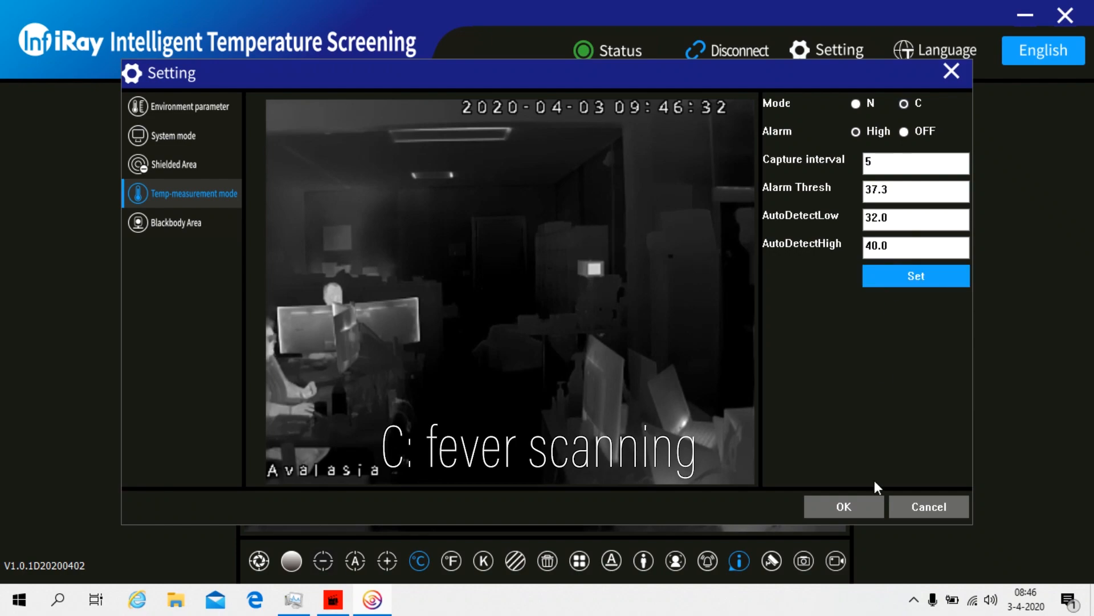
{"action": "left_click", "coordinate": [863, 501]}
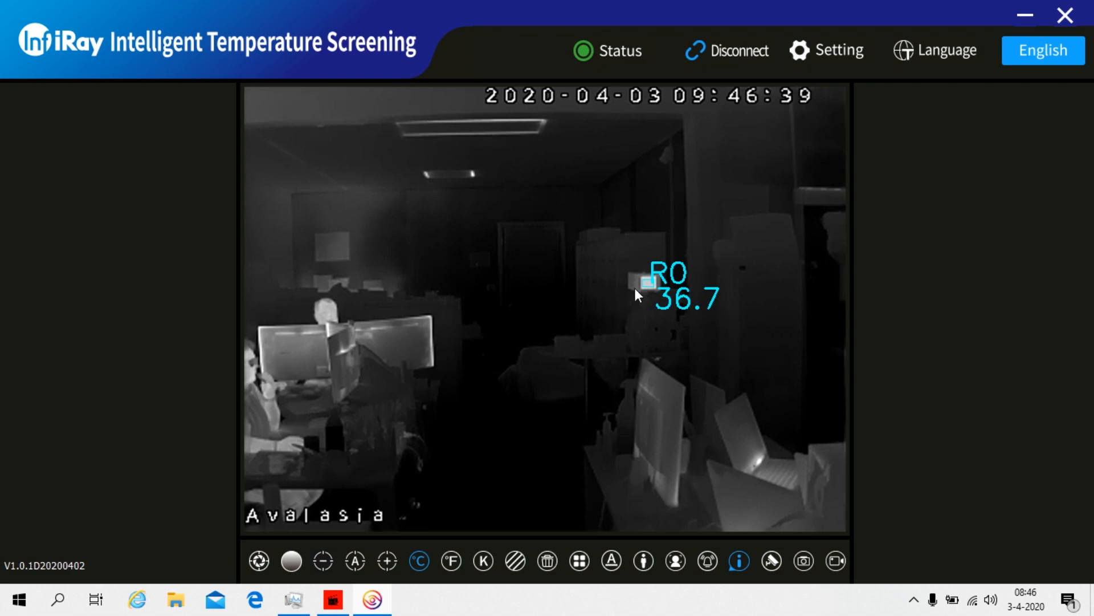
Switch to N spot-metering mode and delete the R0 spot reading from the feed
{"action": "left_click", "coordinate": [814, 55]}
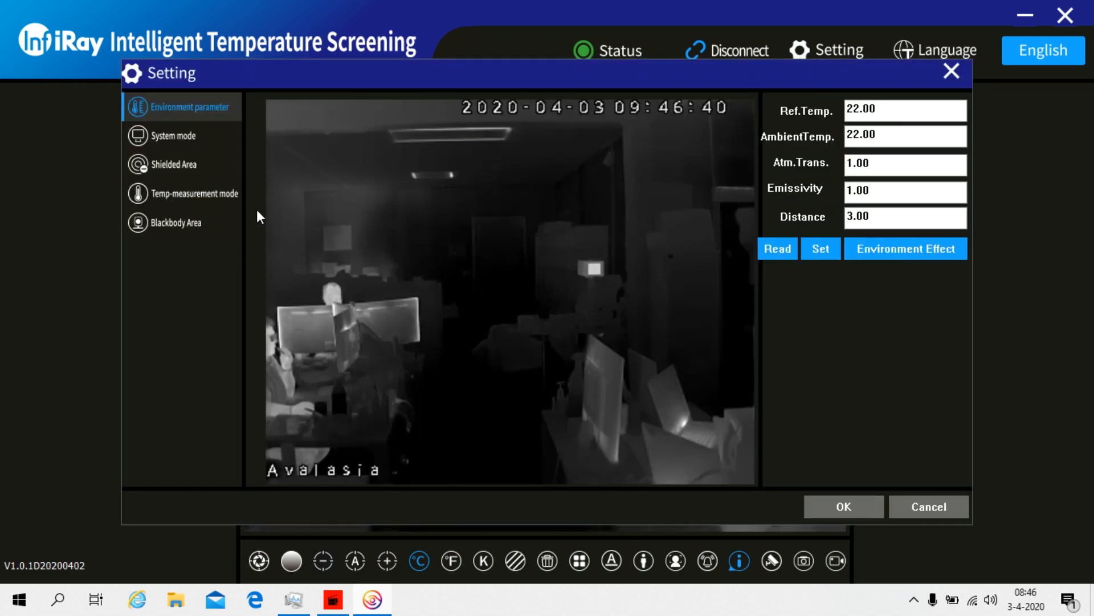
{"action": "left_click", "coordinate": [180, 193]}
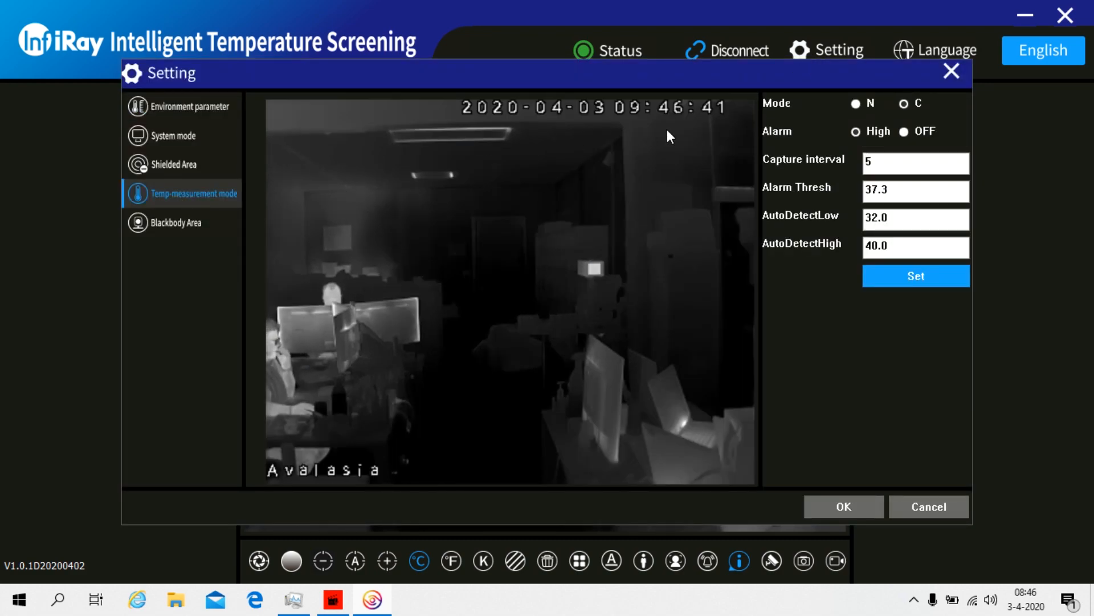
{"action": "left_click", "coordinate": [857, 101]}
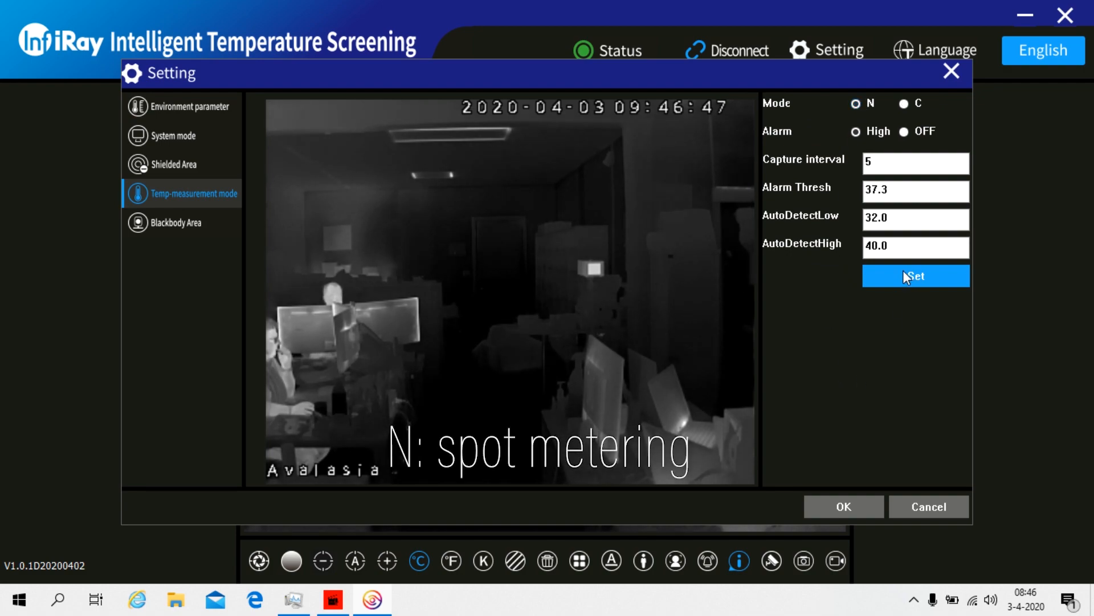
{"action": "left_click", "coordinate": [843, 498]}
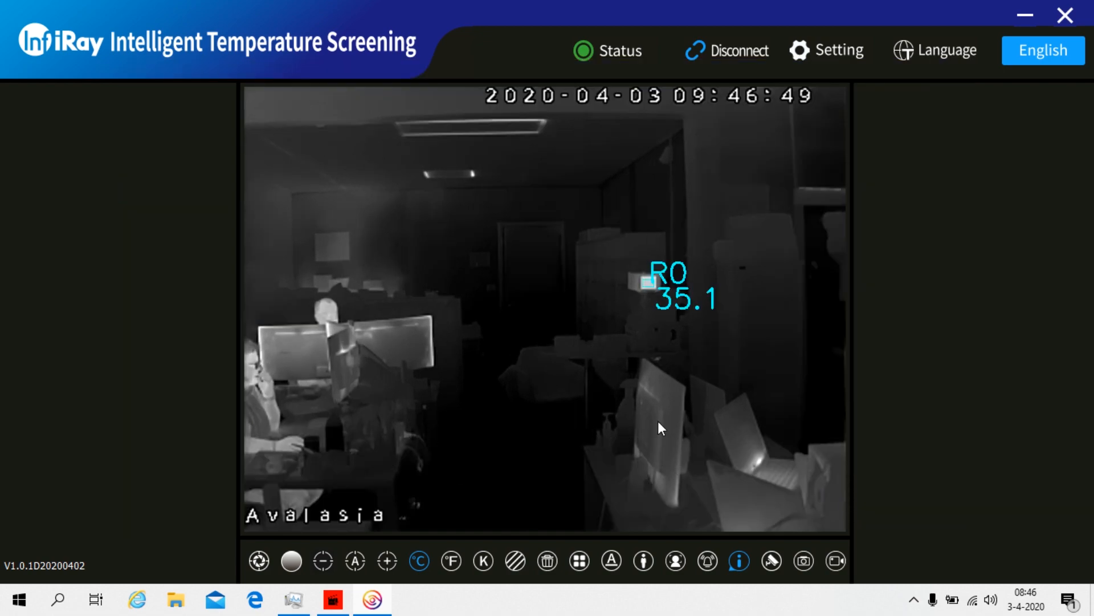
{"action": "left_click", "coordinate": [548, 561]}
{"action": "left_click", "coordinate": [655, 286]}
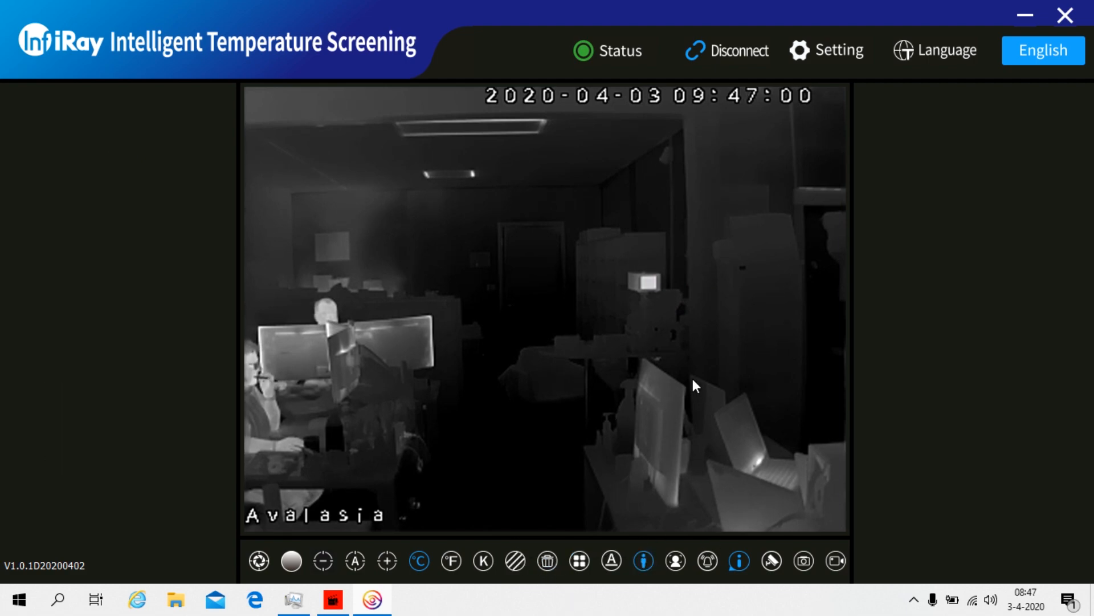
Apply a 37.3 alarm threshold with a 32.0–40.0 auto-detect range
{"action": "left_click", "coordinate": [845, 49]}
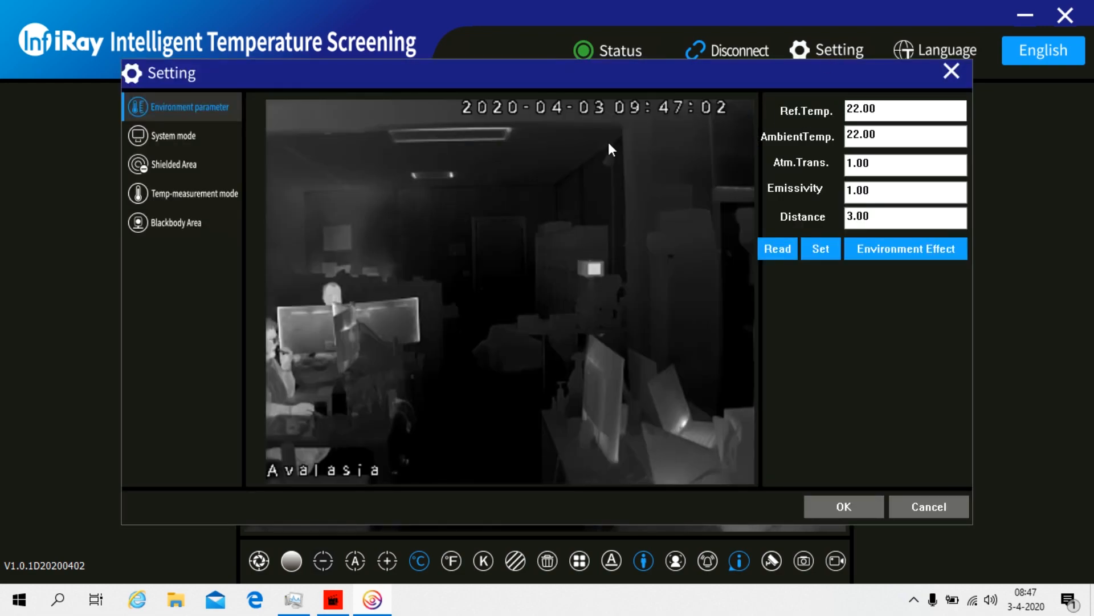
{"action": "left_click", "coordinate": [214, 193]}
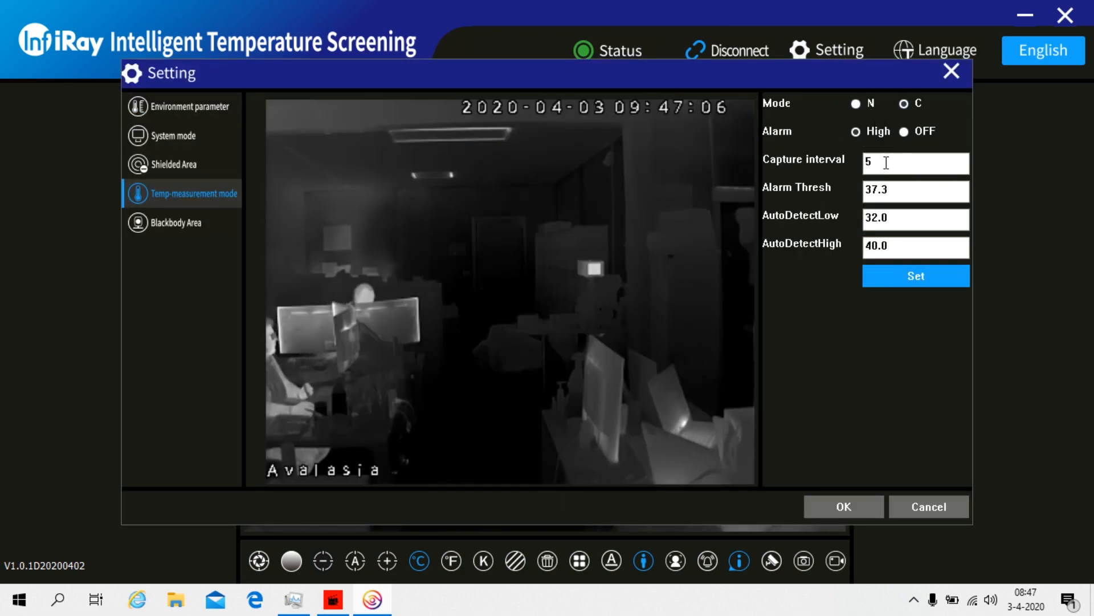
{"action": "left_click", "coordinate": [891, 192]}
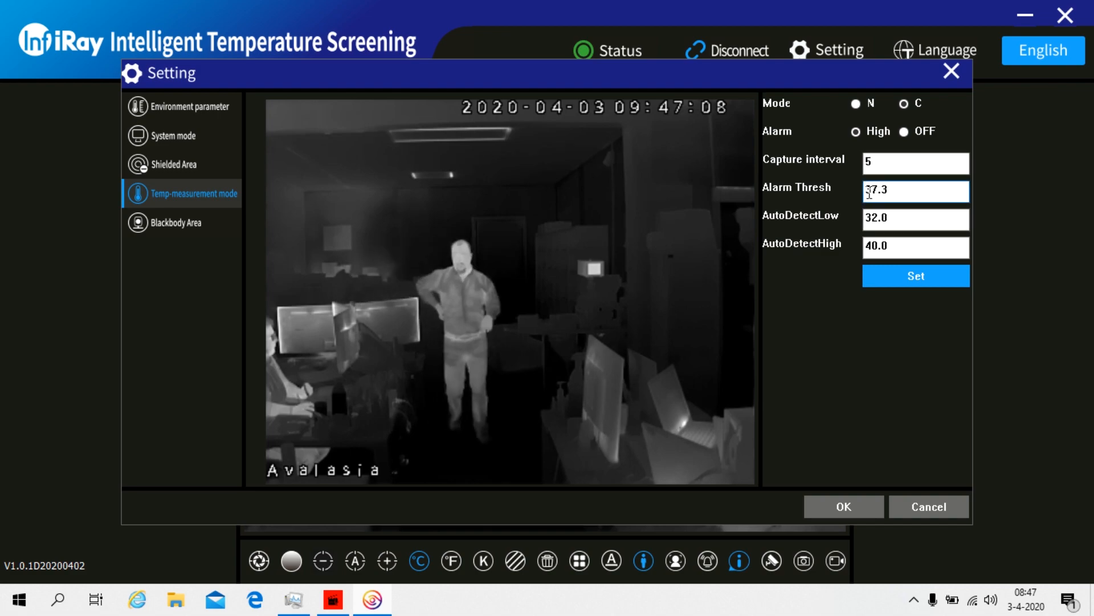
{"action": "left_click_drag", "start_coordinate": [869, 192], "coordinate": [912, 191]}
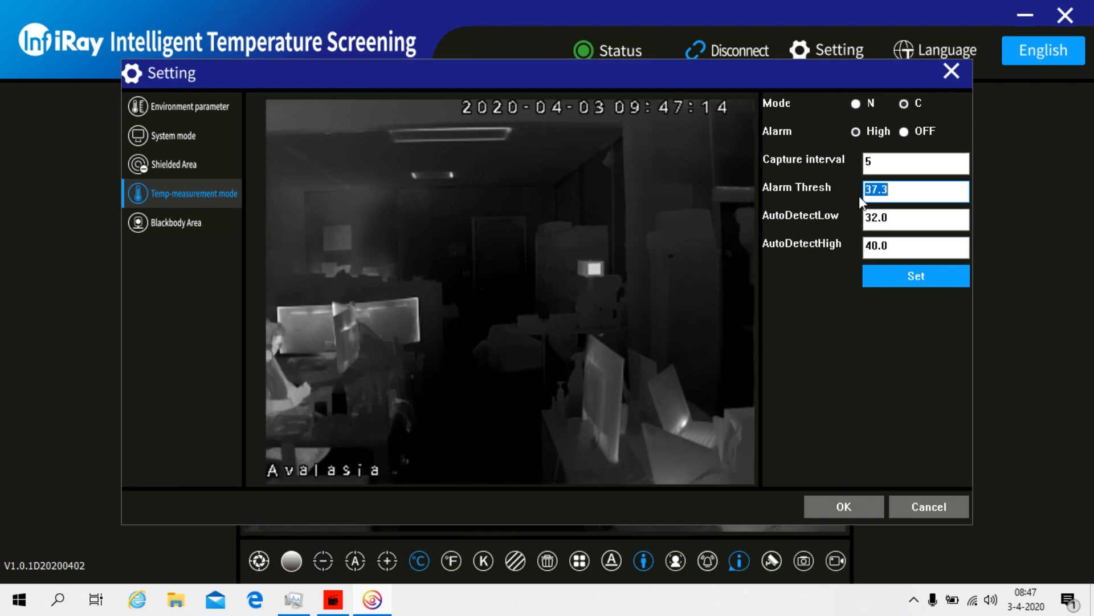
{"action": "left_click", "coordinate": [888, 218]}
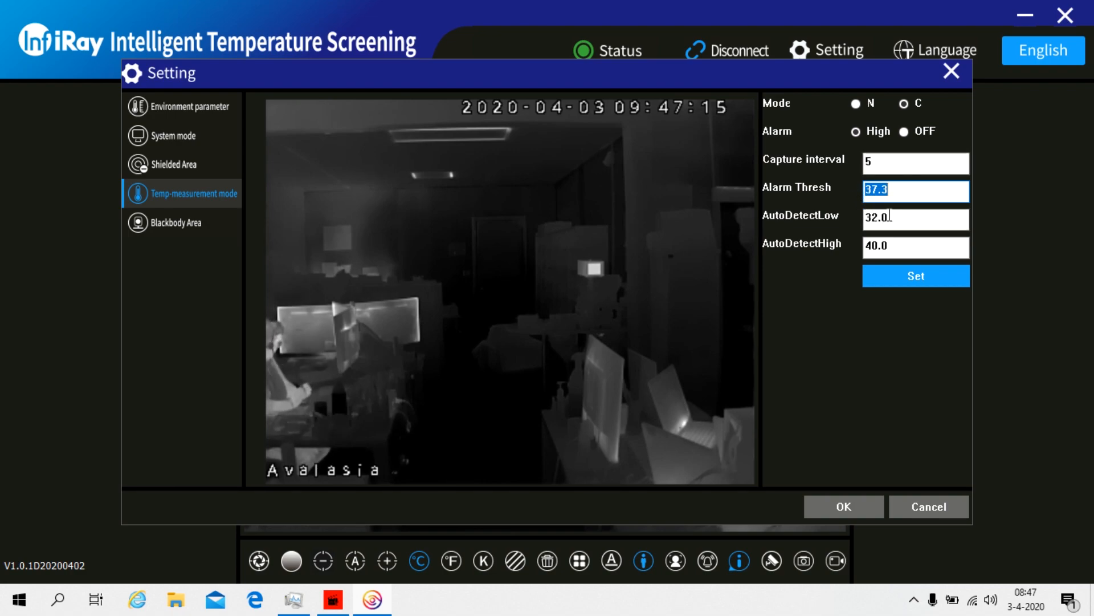
{"action": "left_click", "coordinate": [907, 271]}
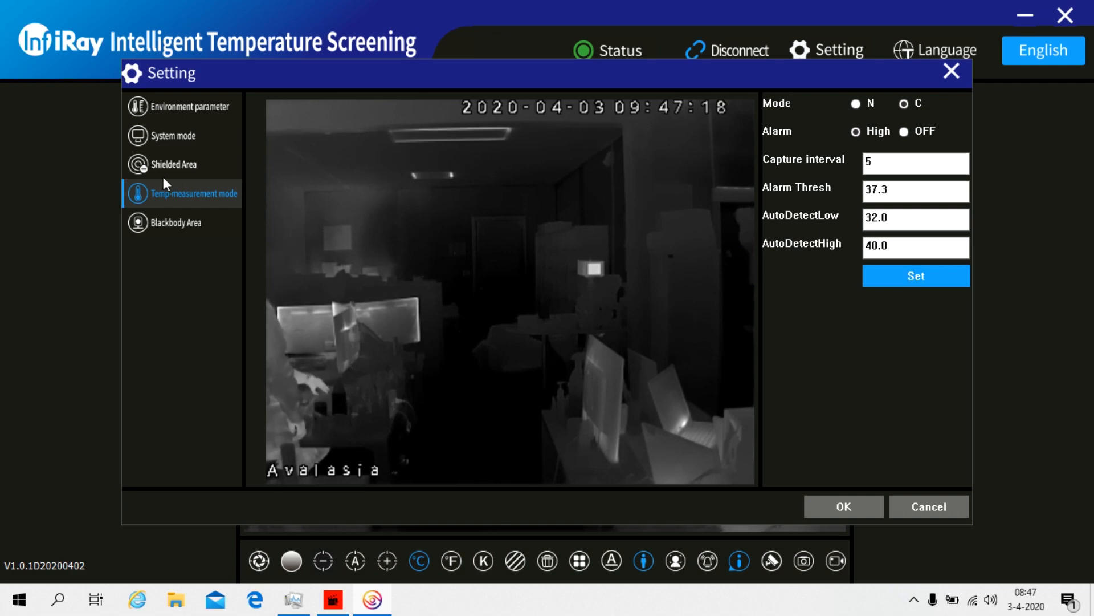
{"action": "left_click", "coordinate": [182, 165]}
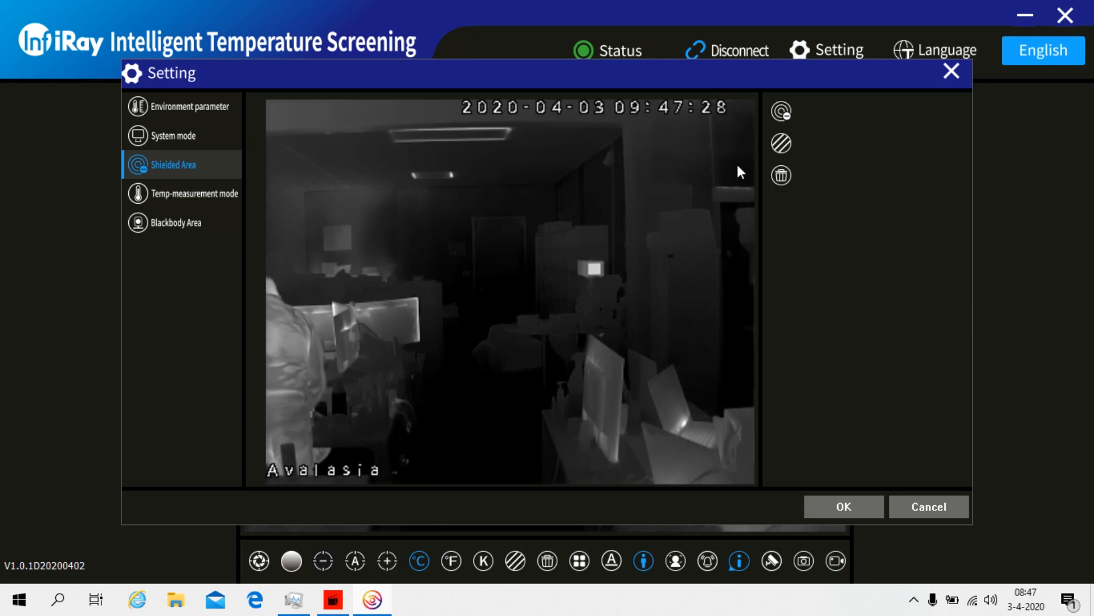
Draw an S0 shielded rectangle around the ceiling light and toggle its visibility
{"action": "left_click", "coordinate": [776, 111]}
{"action": "left_click", "coordinate": [781, 141]}
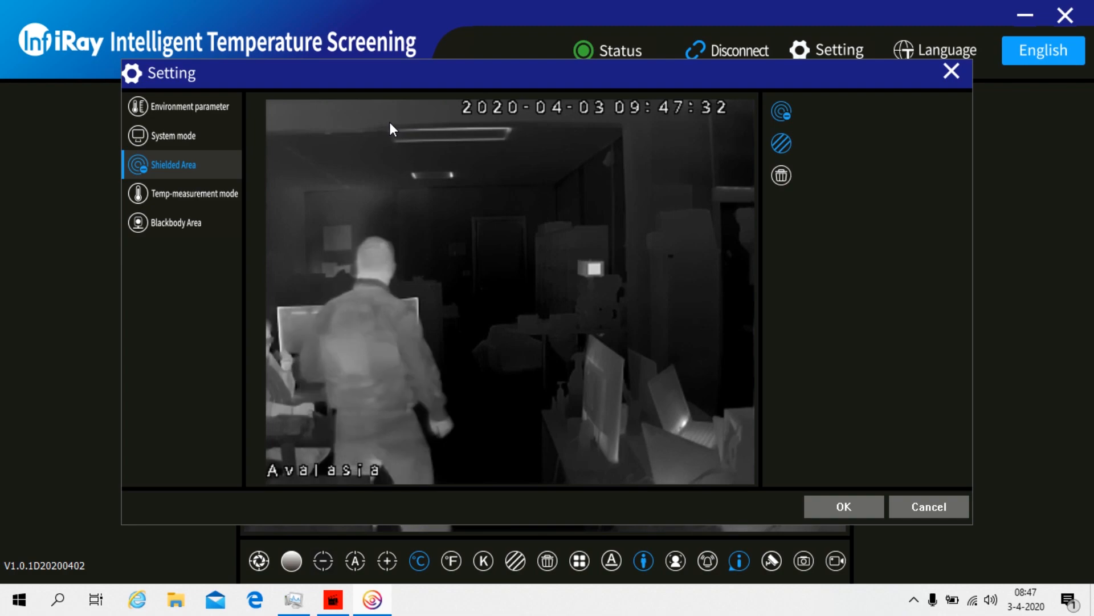
{"action": "left_click_drag", "start_coordinate": [385, 121], "coordinate": [521, 156]}
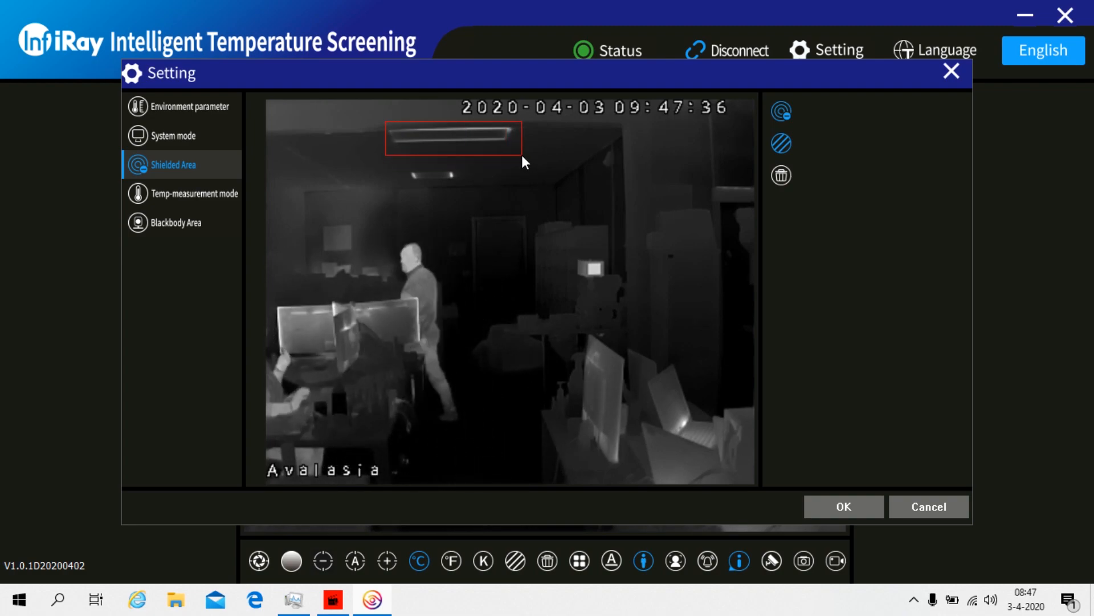
{"action": "mouse_move", "coordinate": [522, 155]}
{"action": "left_mouse_down"}
{"action": "mouse_move", "coordinate": [677, 171]}
{"action": "mouse_move", "coordinate": [558, 163]}
{"action": "mouse_move", "coordinate": [526, 149]}
{"action": "left_mouse_up"}
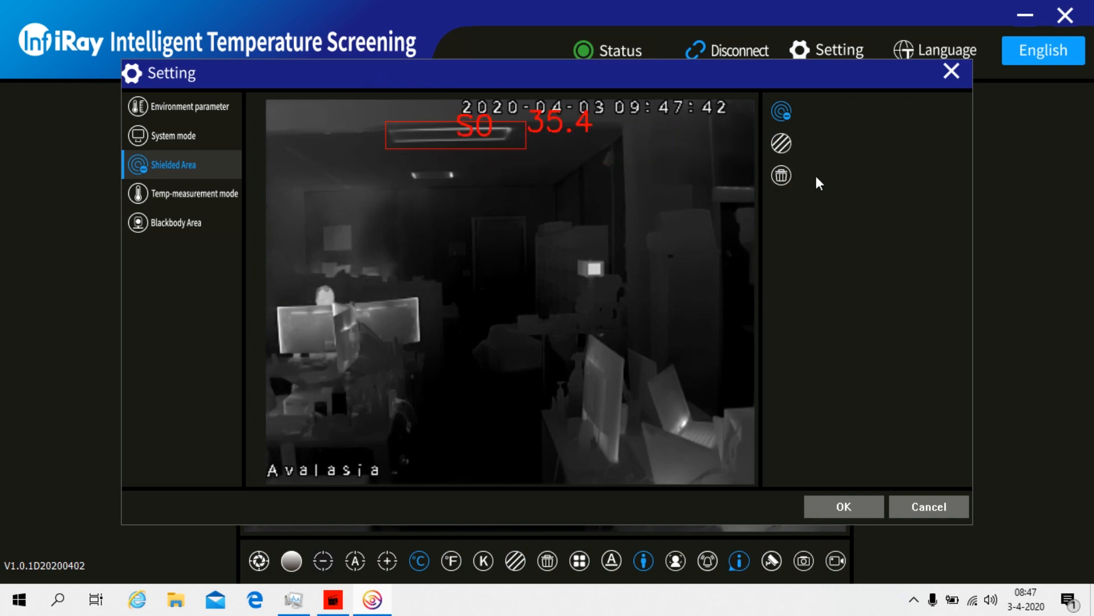
{"action": "left_click", "coordinate": [778, 110]}
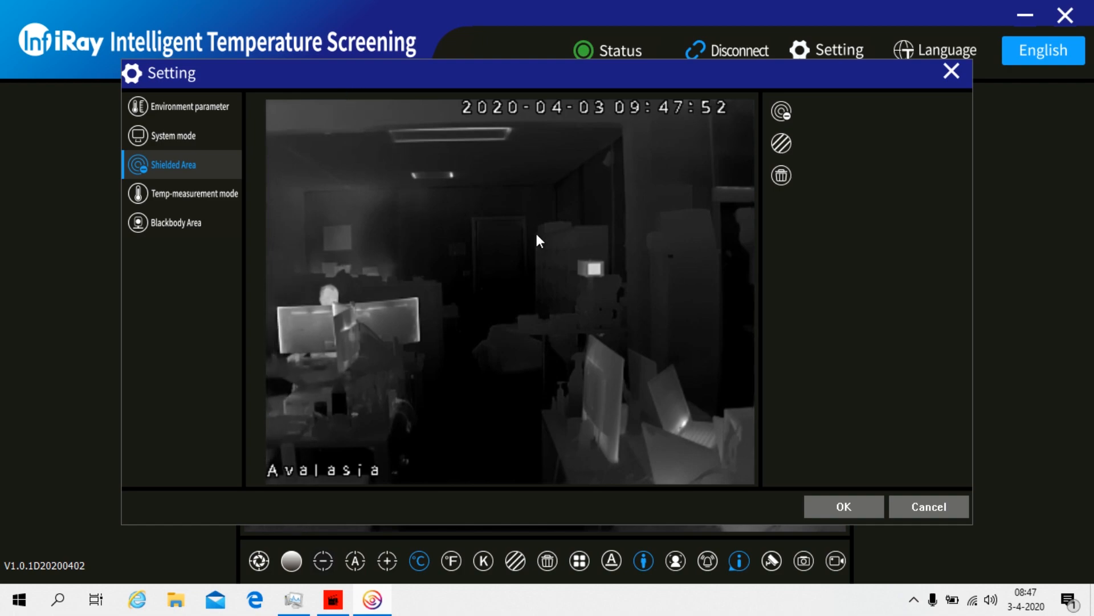
{"action": "left_click", "coordinate": [782, 111]}
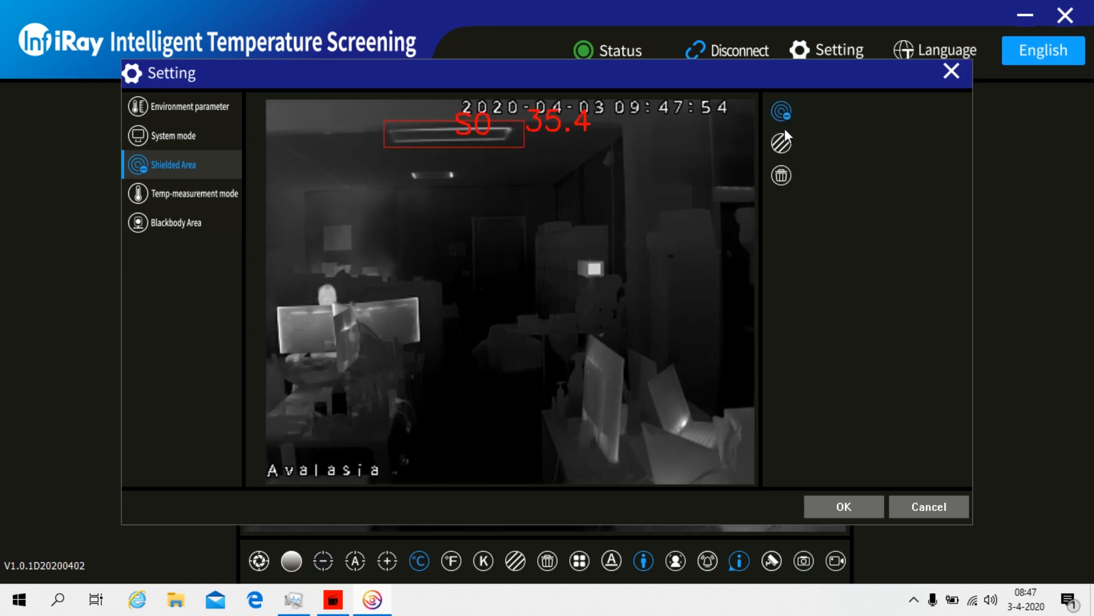
Delete the S0 shielded area and close the settings back to the live feed
{"action": "left_click", "coordinate": [782, 175]}
{"action": "left_click", "coordinate": [470, 121]}
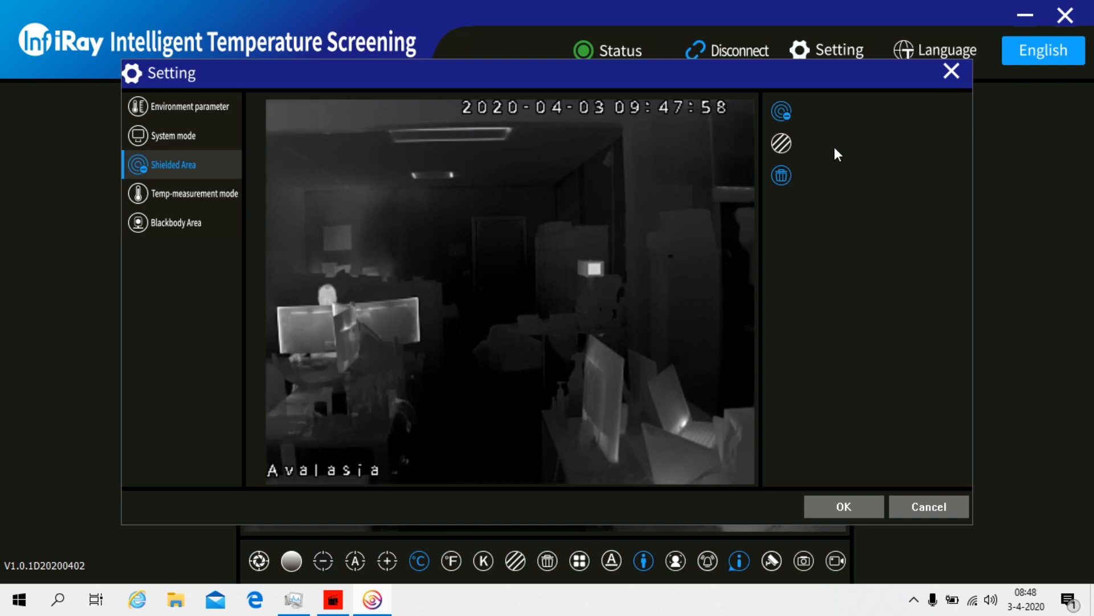
{"action": "left_click", "coordinate": [779, 178]}
{"action": "left_click", "coordinate": [785, 112]}
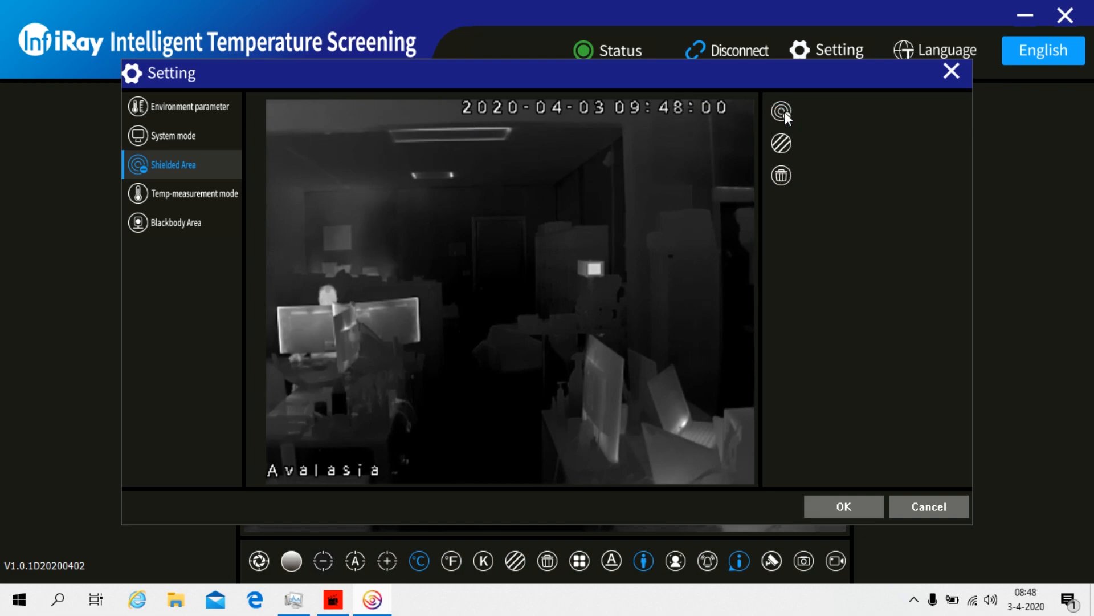
{"action": "left_click", "coordinate": [181, 195]}
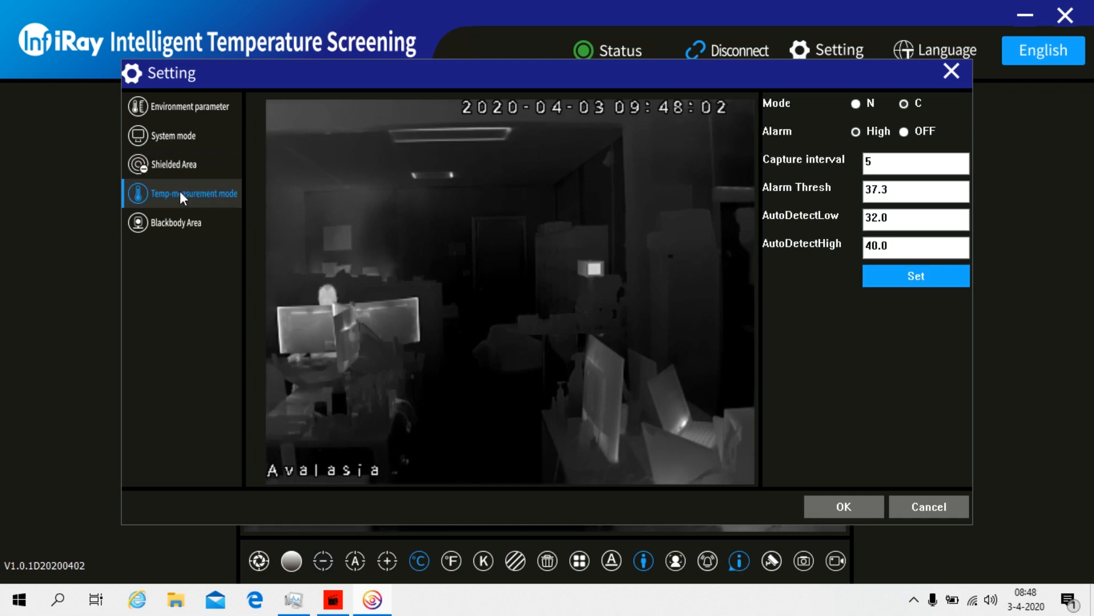
{"action": "left_click", "coordinate": [182, 215]}
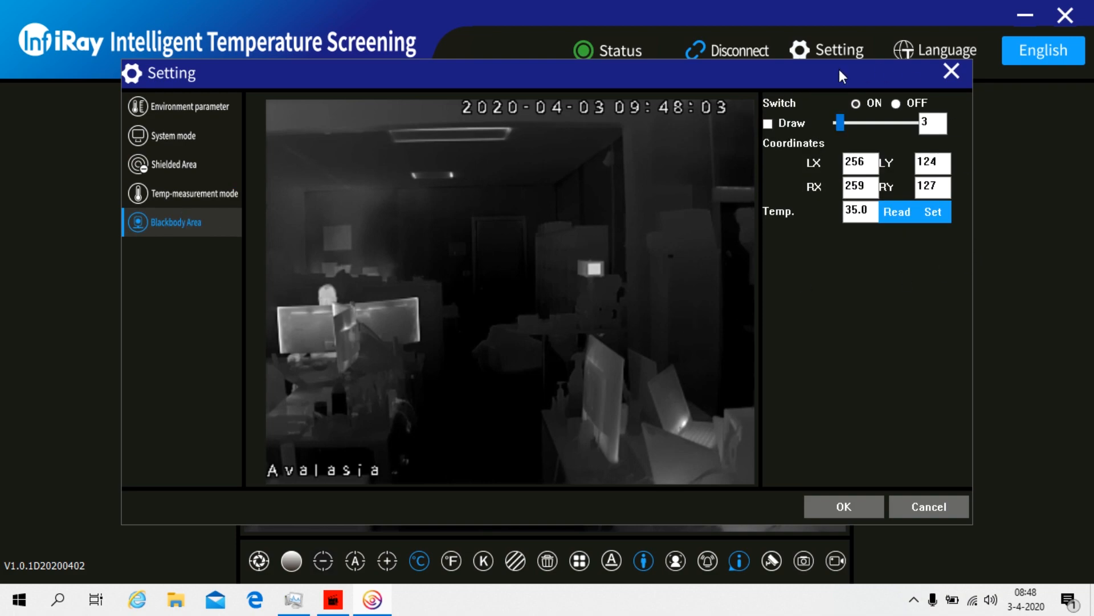
{"action": "left_click", "coordinate": [853, 505]}
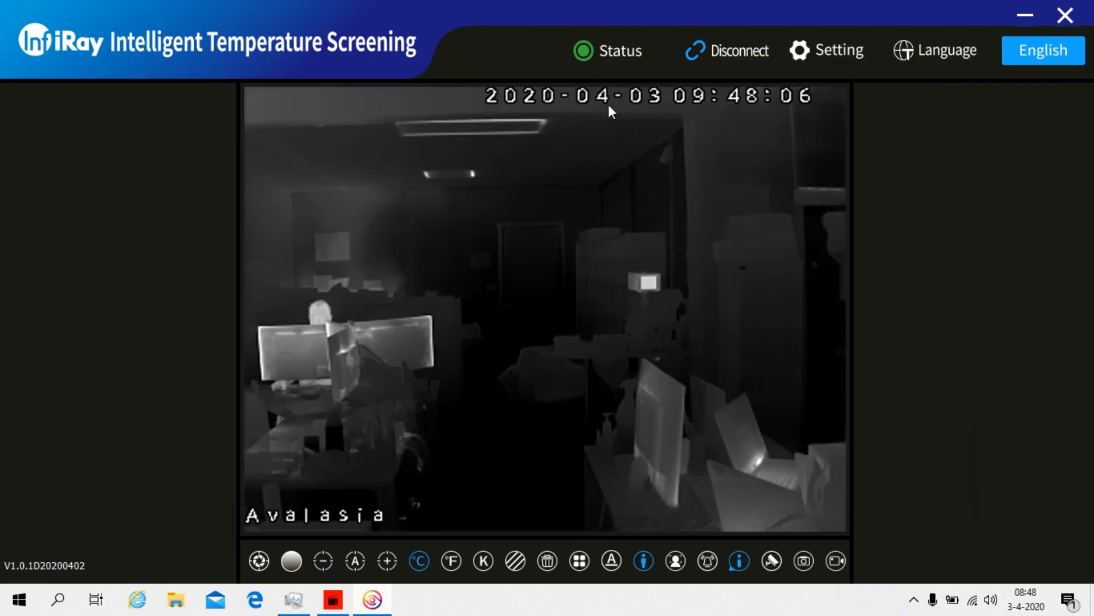
Enable measurement mode, capture mode and the temperature alarm on the toolbar
{"action": "left_click", "coordinate": [643, 563]}
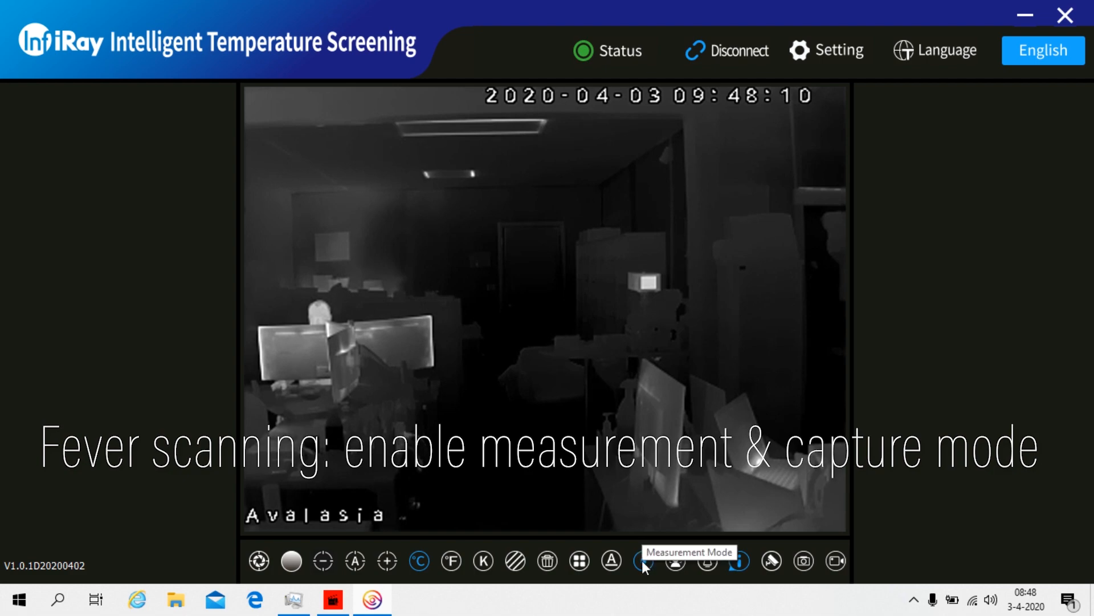
{"action": "left_click", "coordinate": [678, 561]}
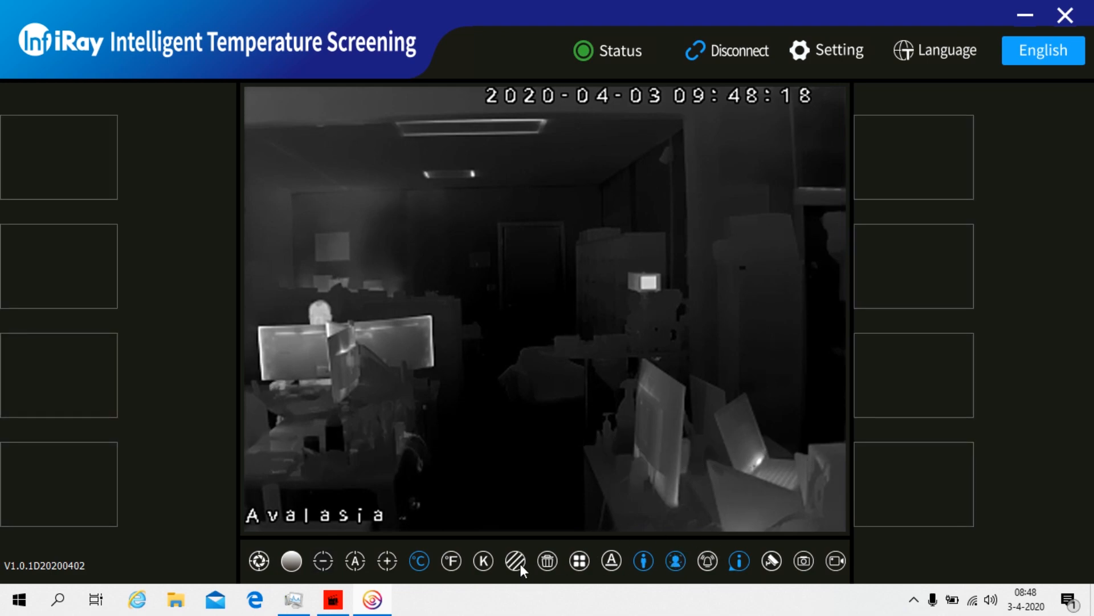
{"action": "left_click", "coordinate": [700, 562]}
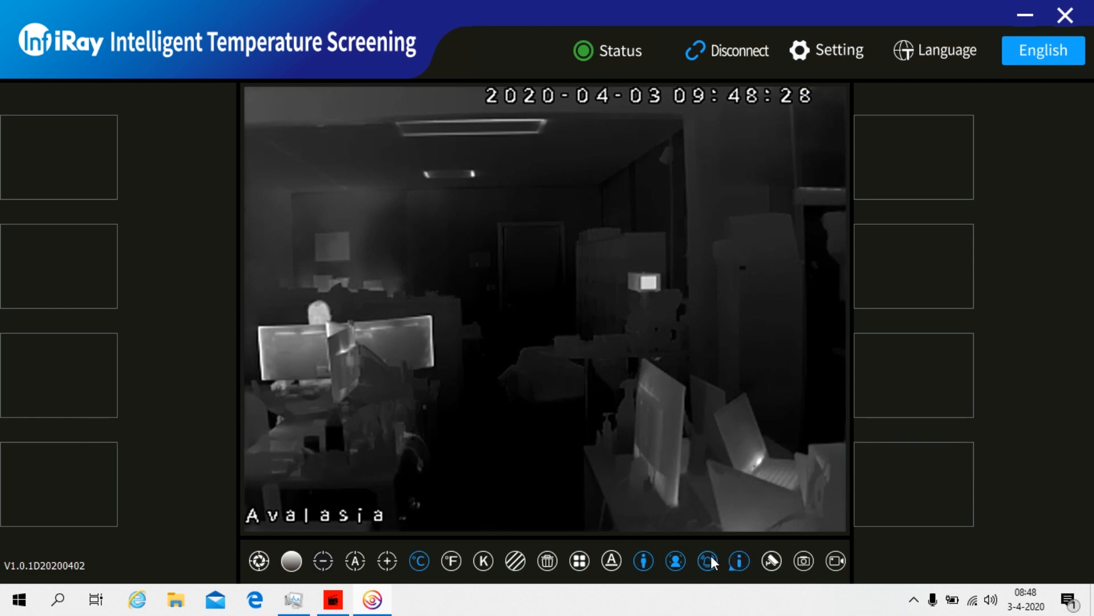